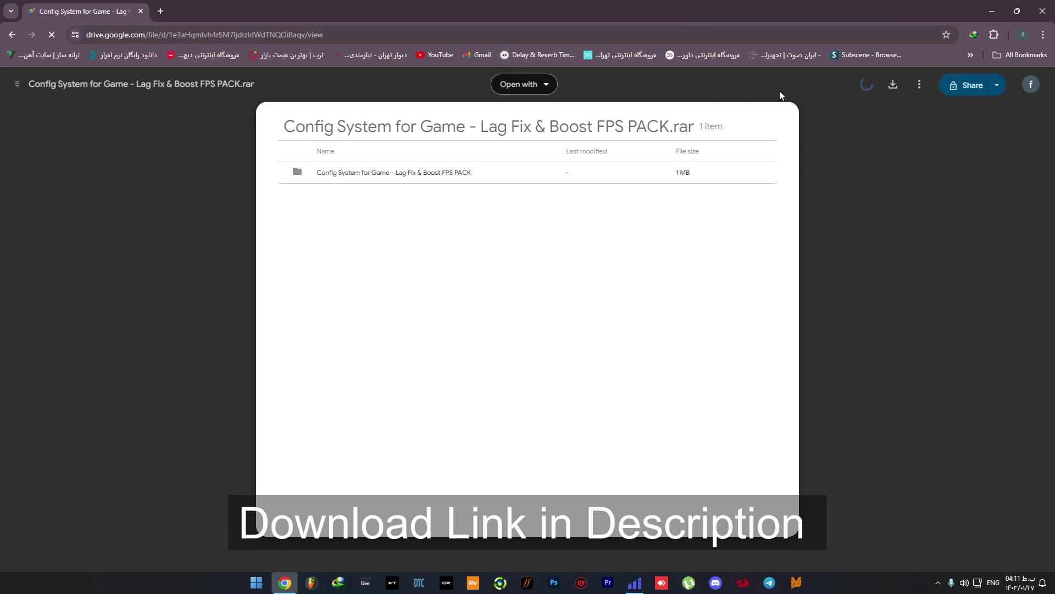
- Download the Config System for Game - Lag Fix & Boost FPS PACK.rar archive, keeping the existing file if it is complete, and close the download dialog
click(892, 87)
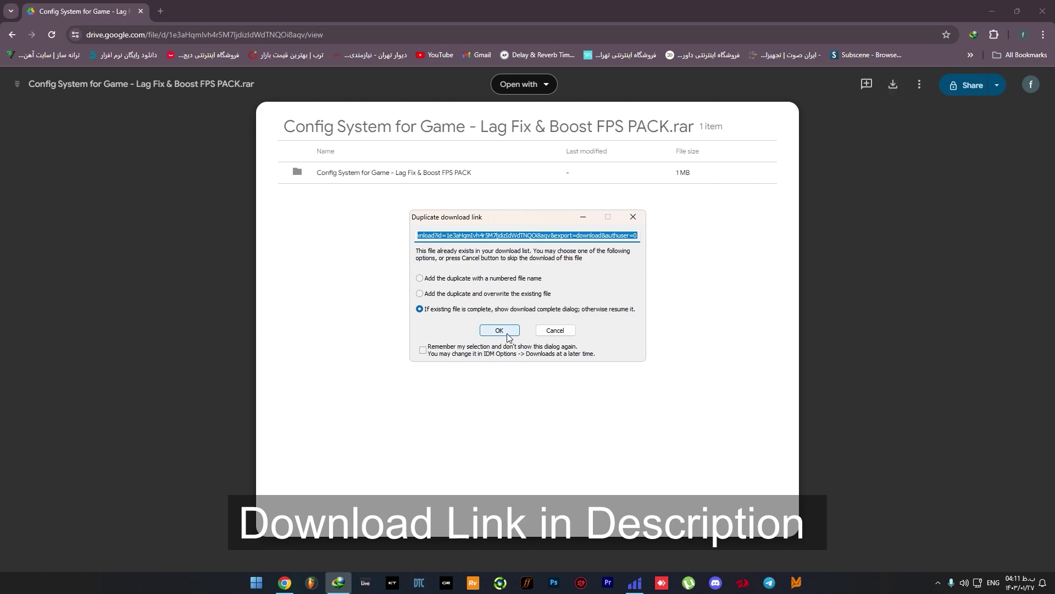
click(499, 330)
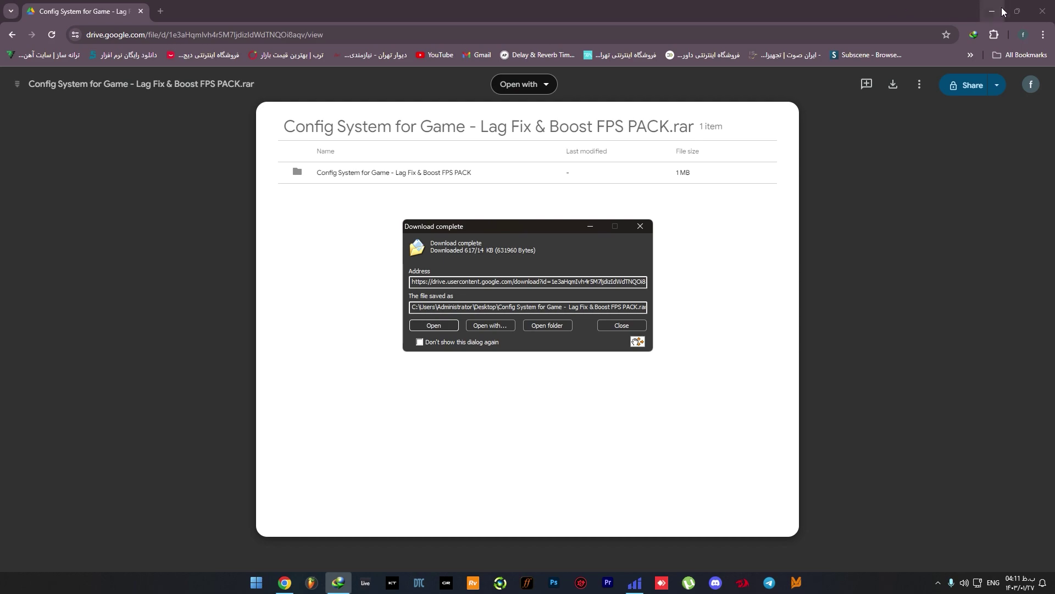
key(super+d)
click(622, 325)
- Refresh the desktop and extract the downloaded Config System for Game RAR archive there into its own folder
right_click(123, 275)
click(134, 306)
click(20, 306)
double_click(20, 303)
right_click(22, 301)
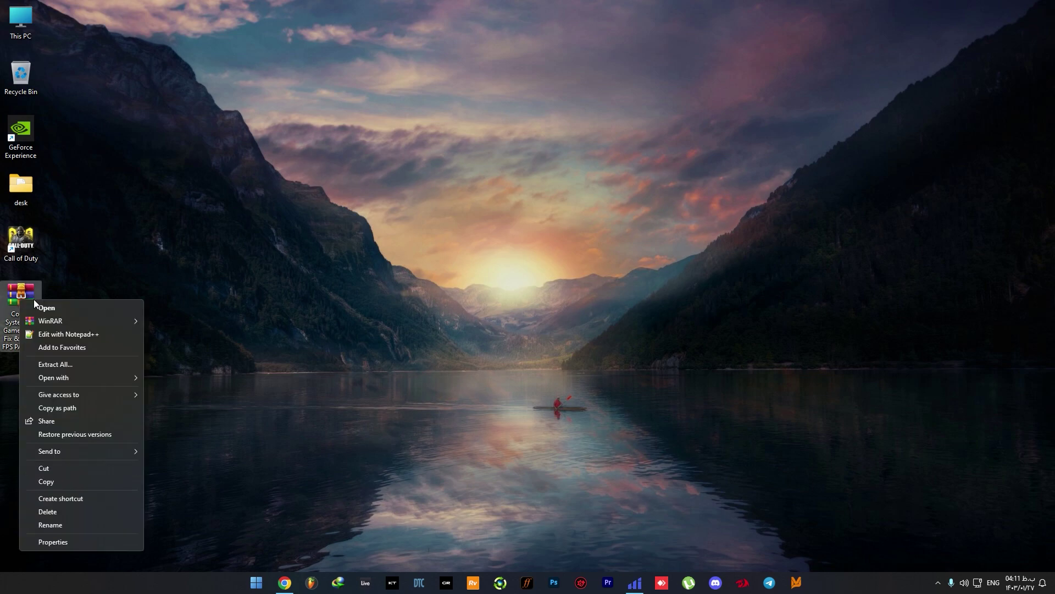
mouse_move(82, 320)
click(184, 348)
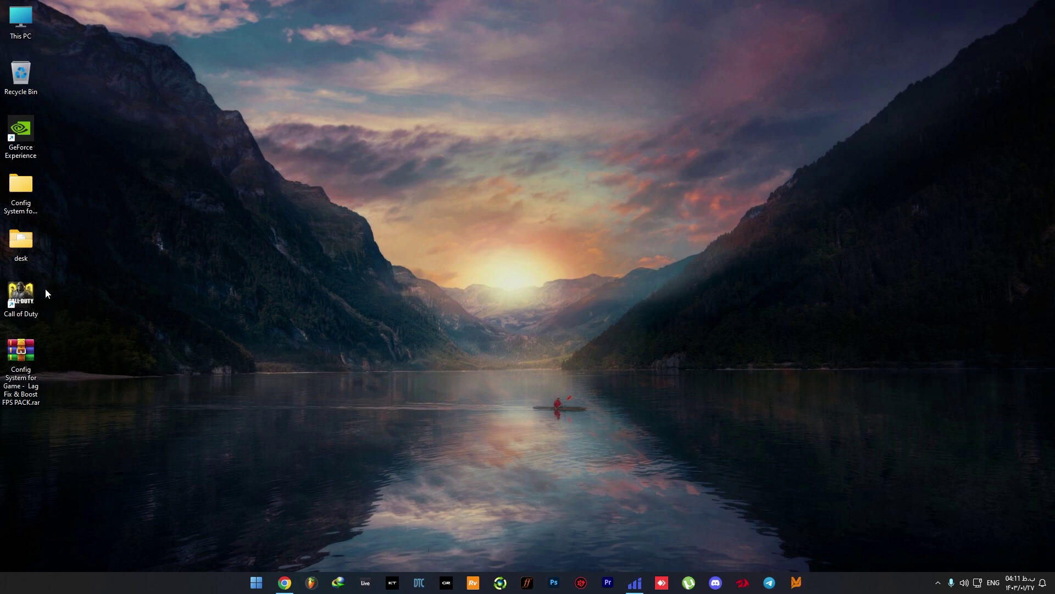
- Add CPU Performance Boost.reg from the extracted pack's 1 Windows Gaming Reg Optimization folder to the registry
double_click(23, 187)
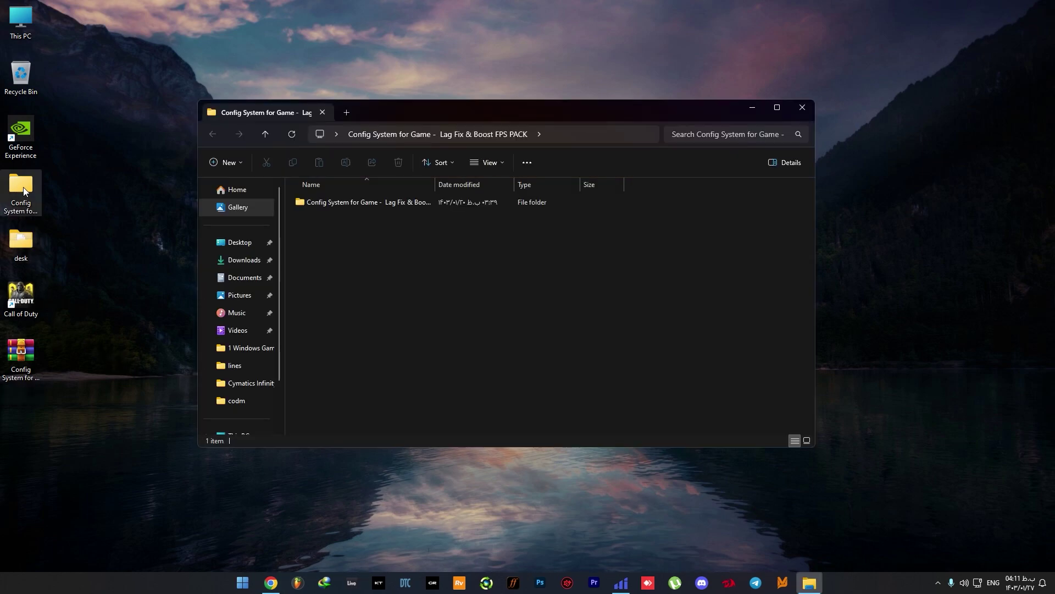
double_click(395, 206)
double_click(364, 202)
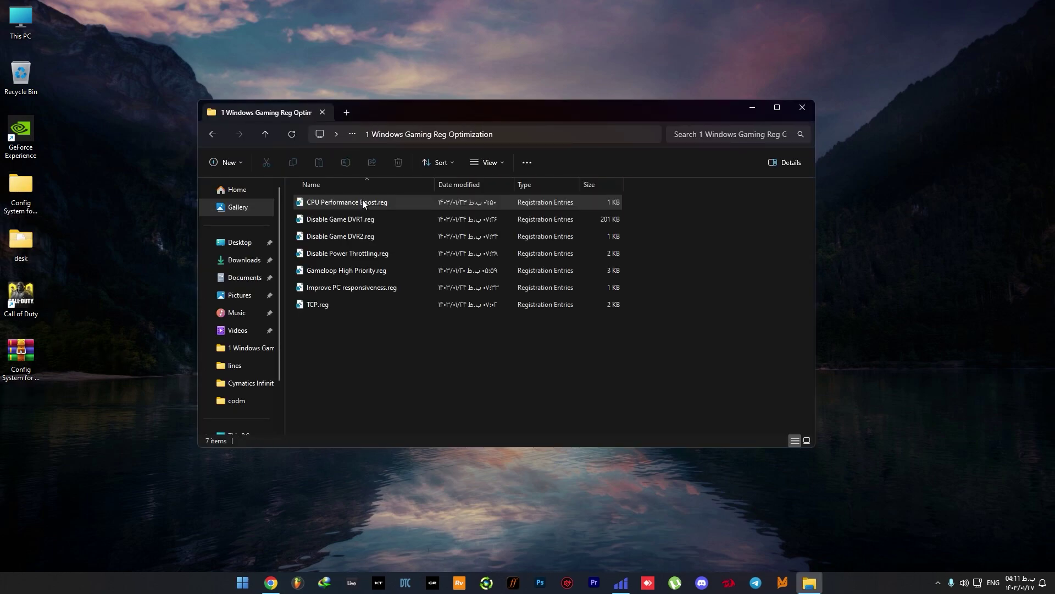
double_click(332, 202)
click(611, 312)
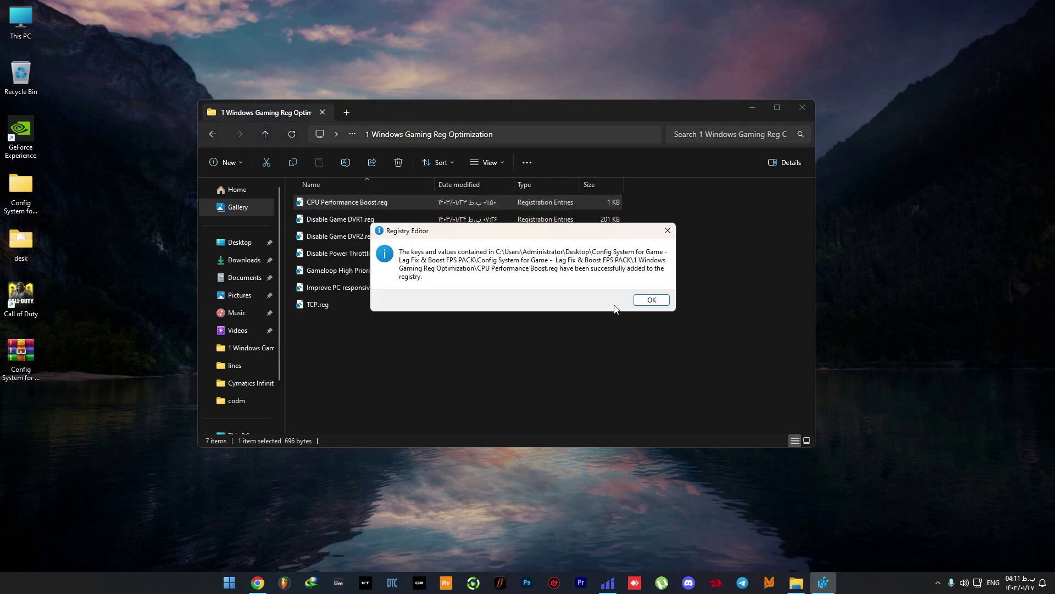
click(651, 299)
- Add Disable Game DVR1.reg and Disable Game DVR2.reg to the registry
click(353, 223)
double_click(353, 223)
click(610, 311)
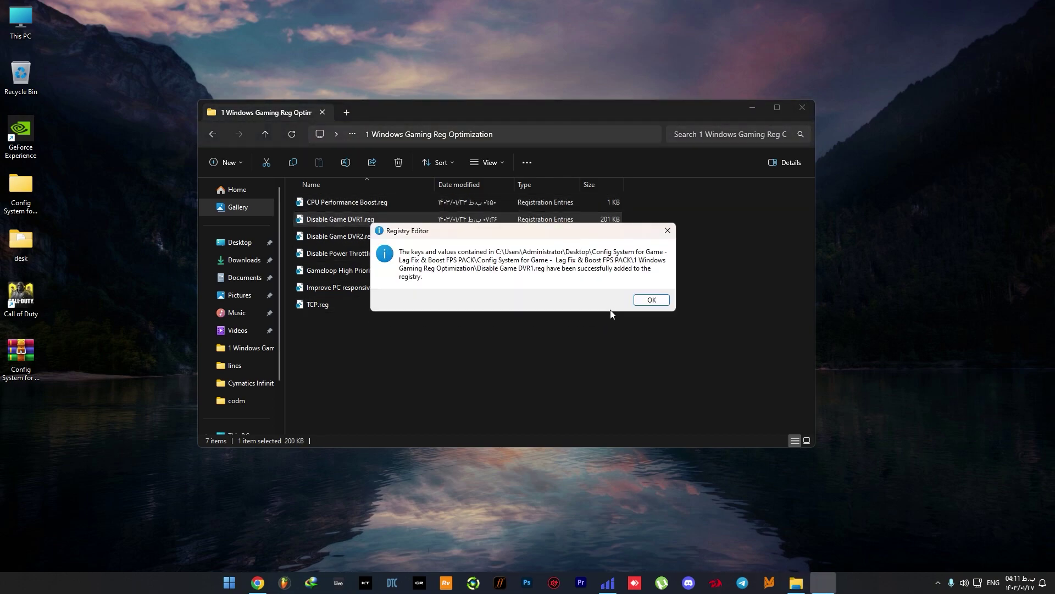
click(650, 300)
double_click(348, 236)
click(610, 311)
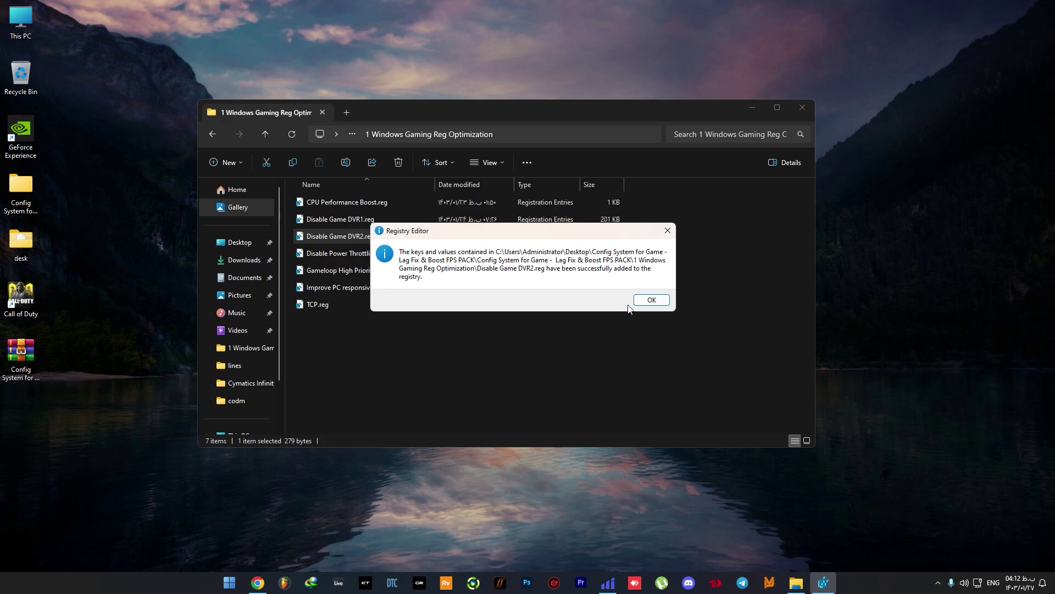
click(651, 299)
- Add Disable Power Throttling.reg and Gameloop High Priority.reg to the registry
double_click(337, 253)
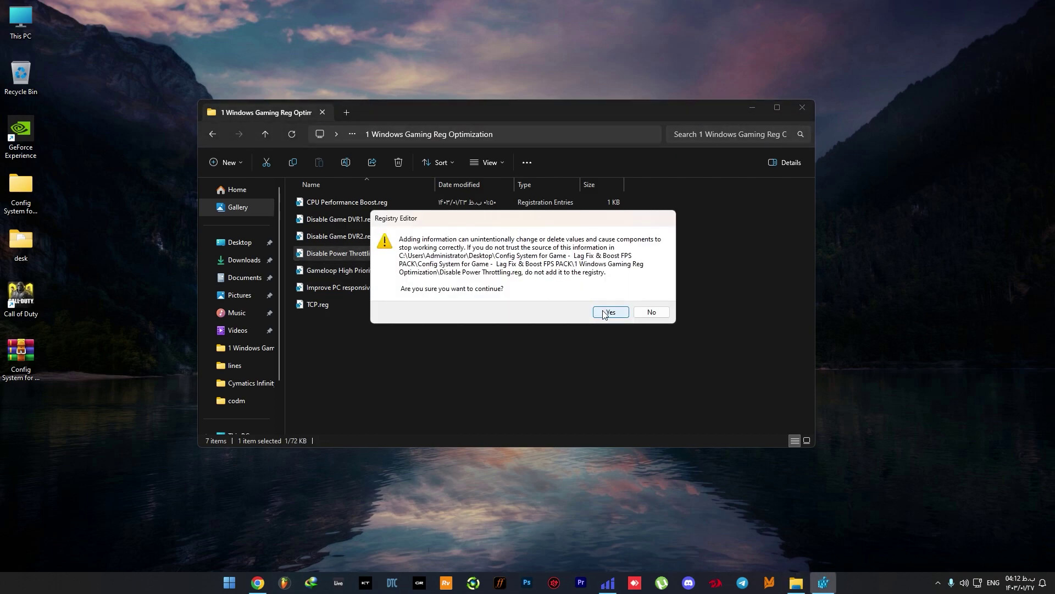
click(609, 311)
click(646, 302)
double_click(351, 269)
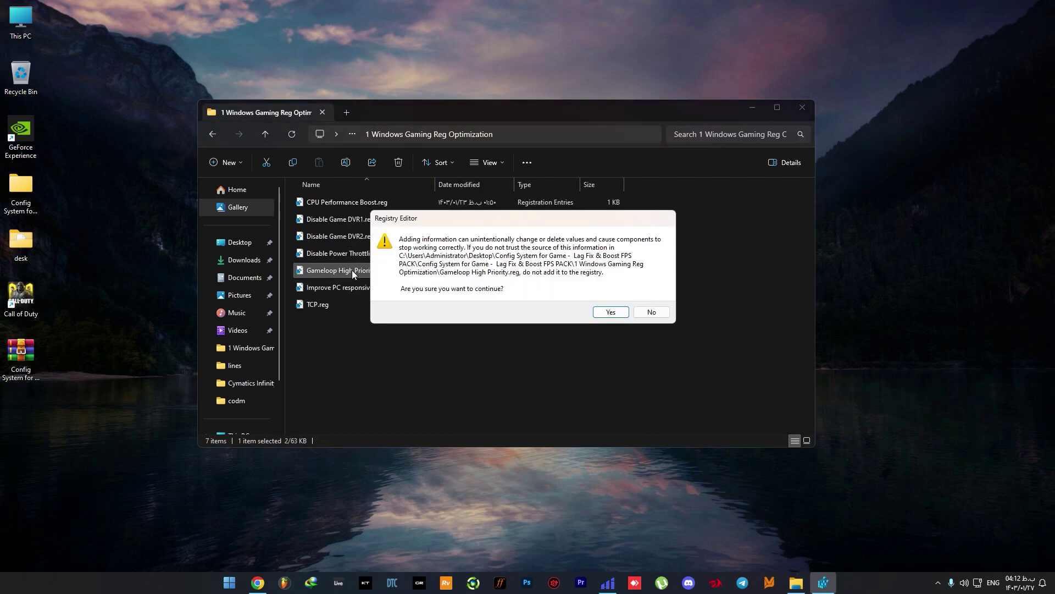
click(610, 311)
click(650, 299)
- Add Improve PC responsiveness.reg and TCP.reg to the registry
double_click(357, 286)
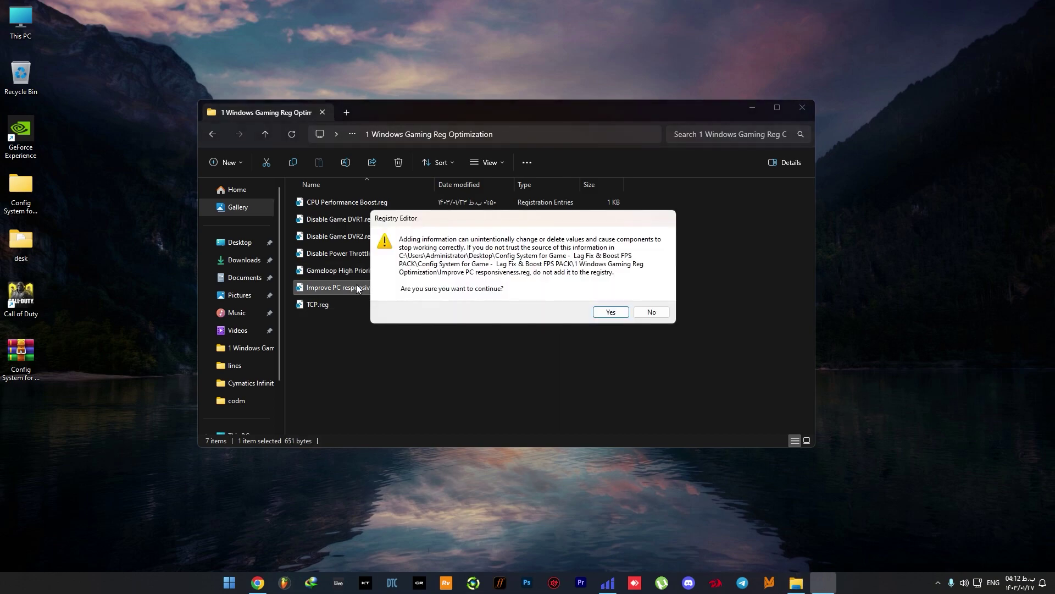
click(610, 311)
click(637, 300)
double_click(321, 305)
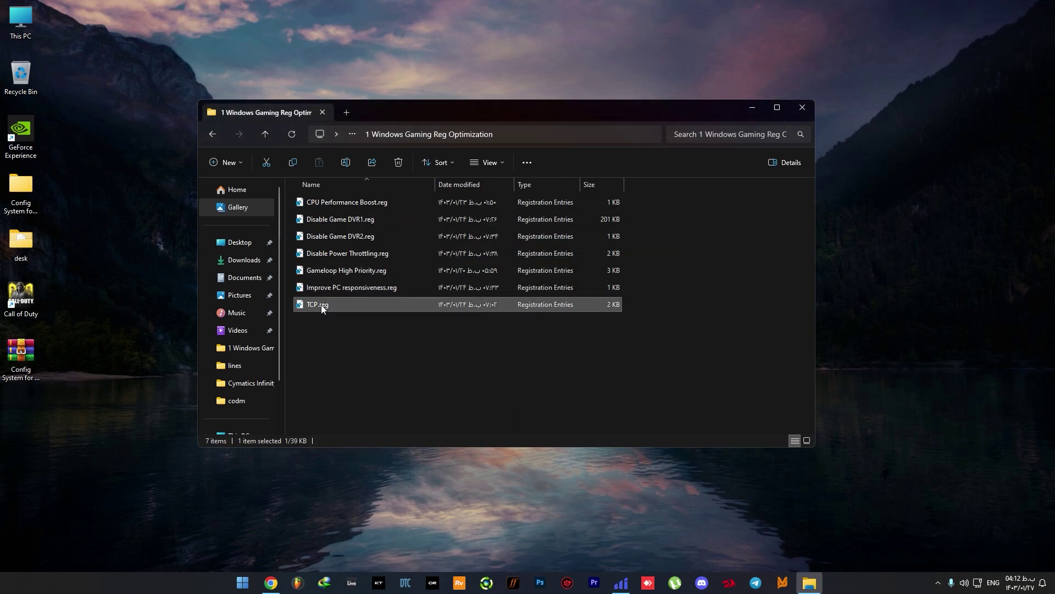
click(602, 311)
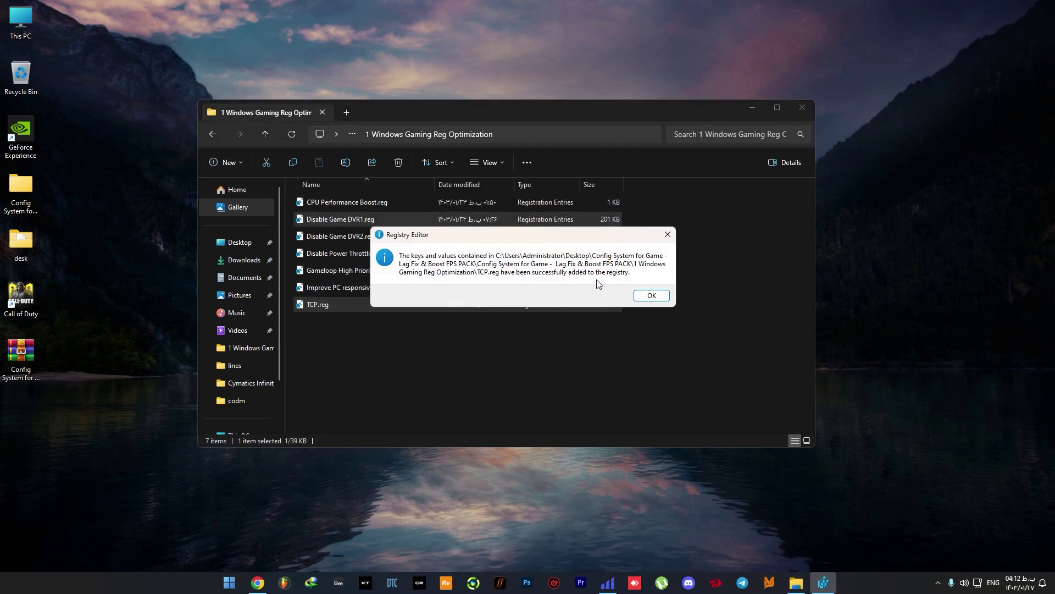
click(662, 297)
- Run Clean ALL TEMP Files.bat from the pack's 2 Storage Optimization folder and confirm deleting all temporary files
key(alt+Up)
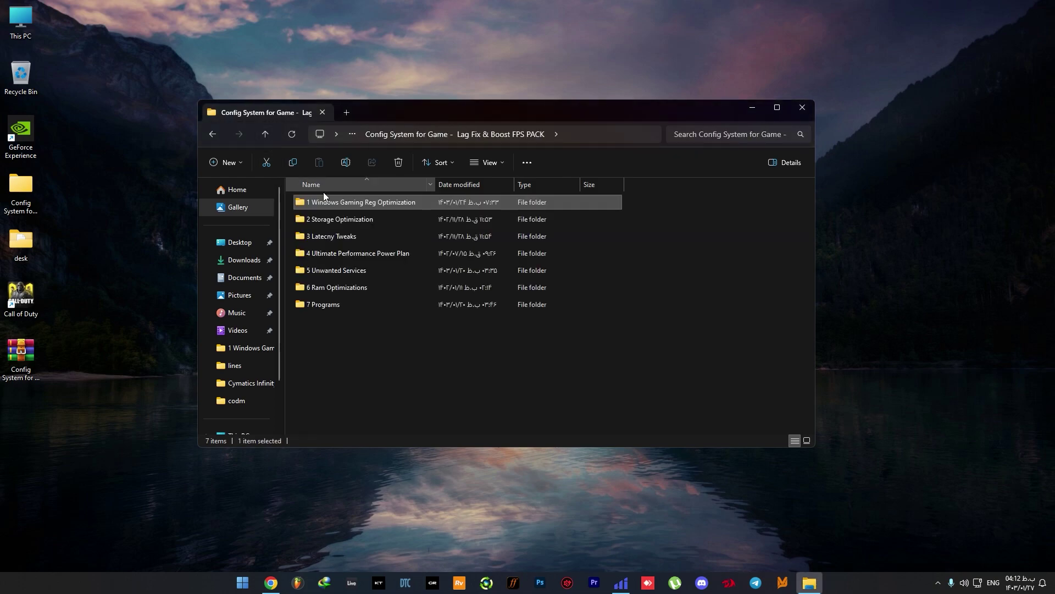
double_click(358, 219)
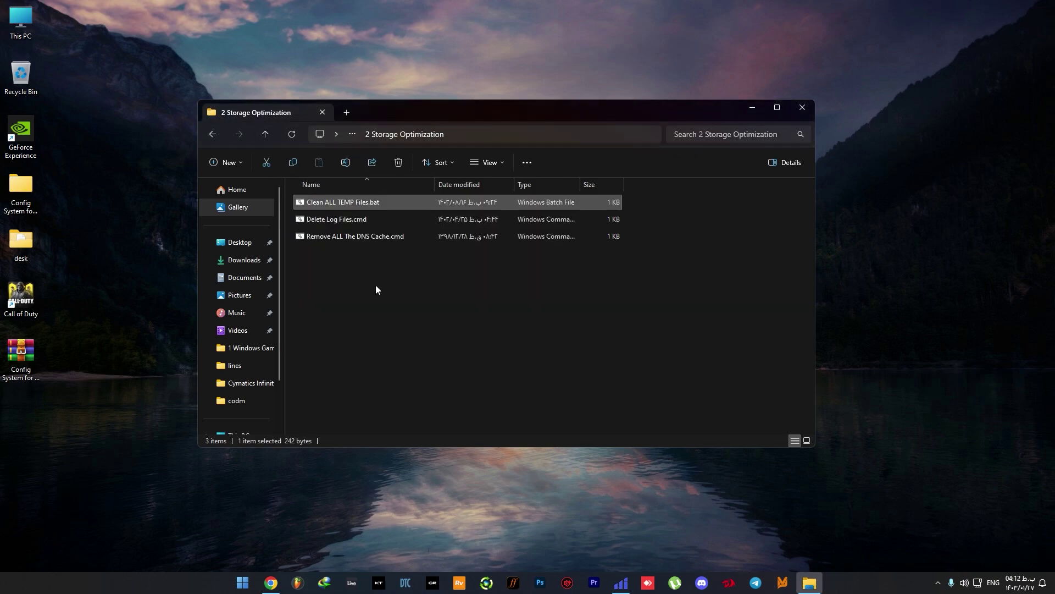
double_click(325, 203)
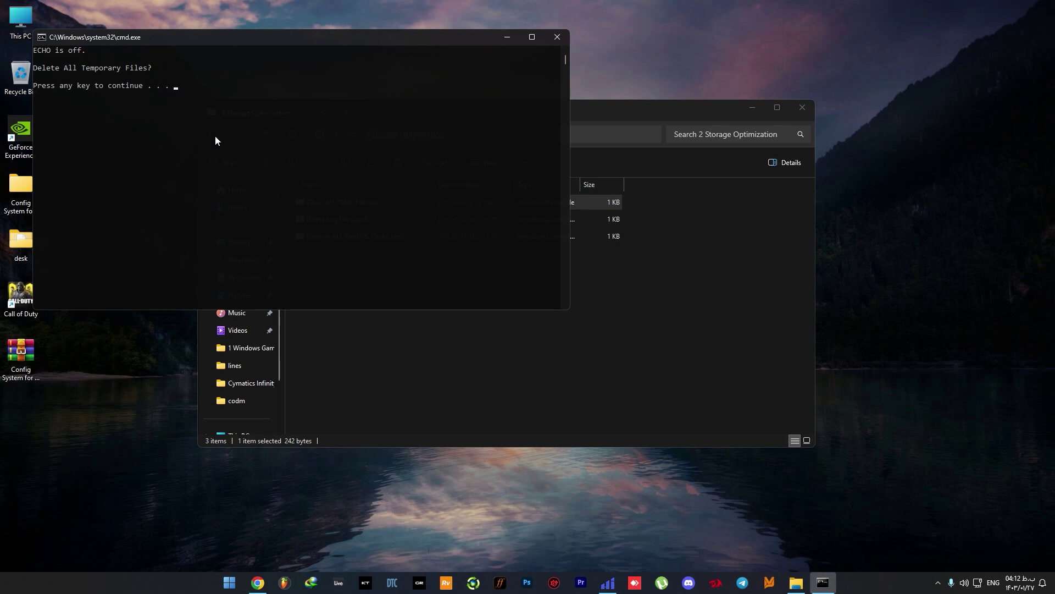
key(Return)
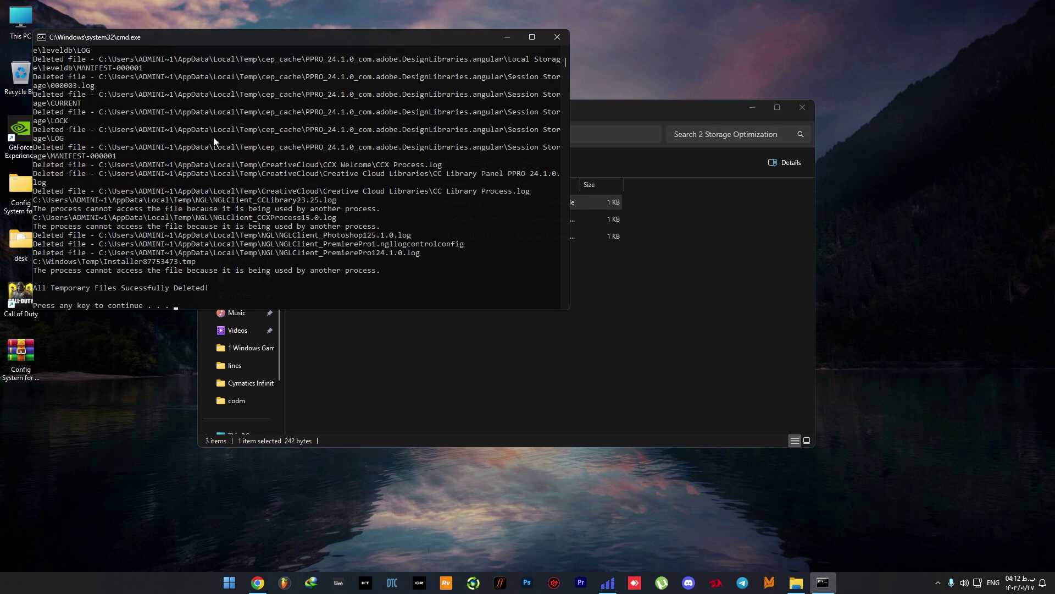
key(Return)
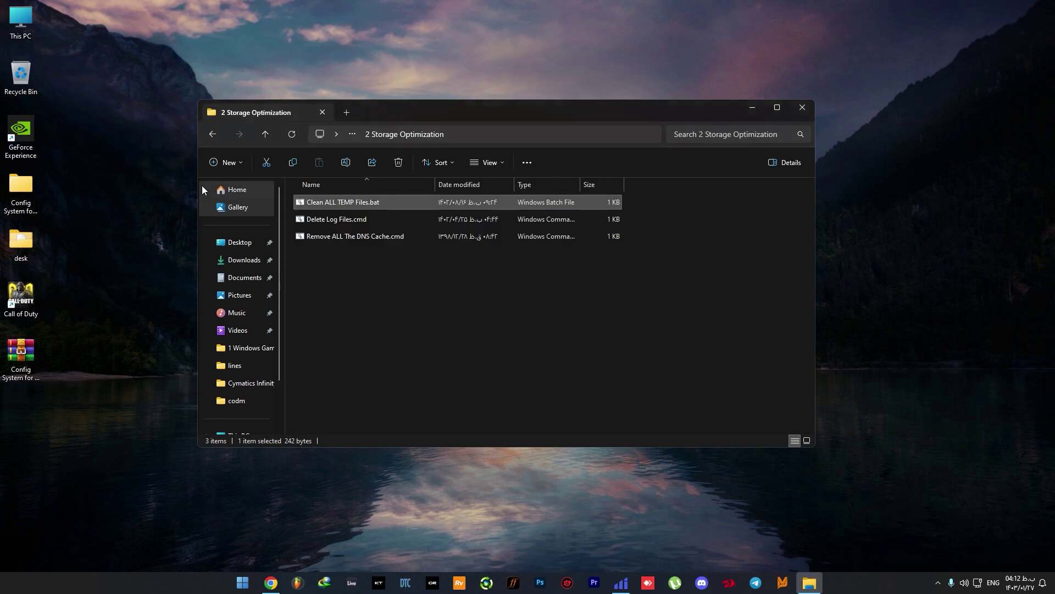
- Run Delete Log Files.cmd and Remove ALL The DNS Cache.cmd, closing each console once its script has finished
right_click(319, 222)
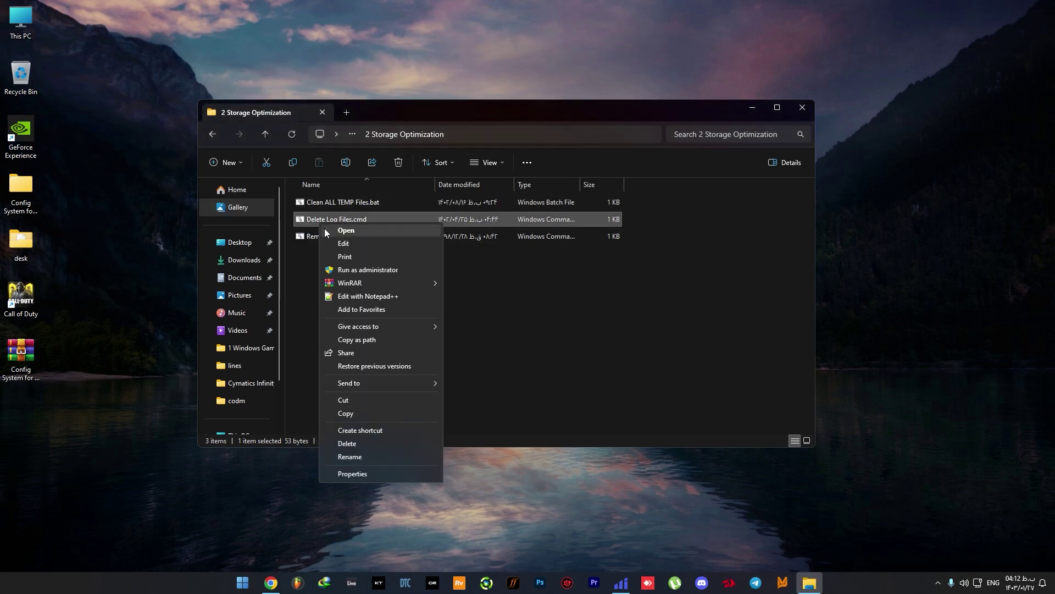
click(324, 228)
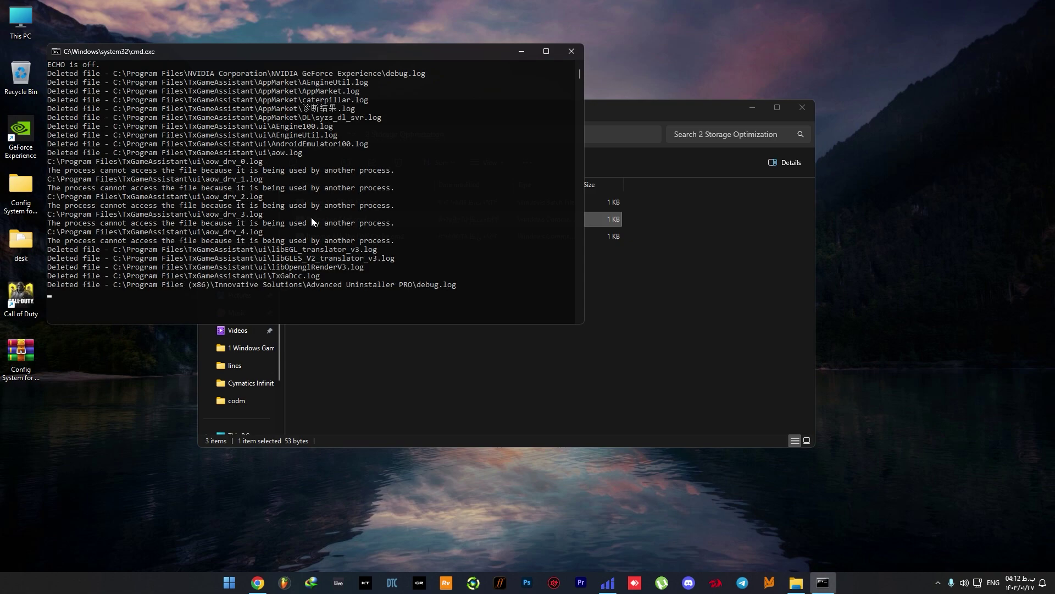
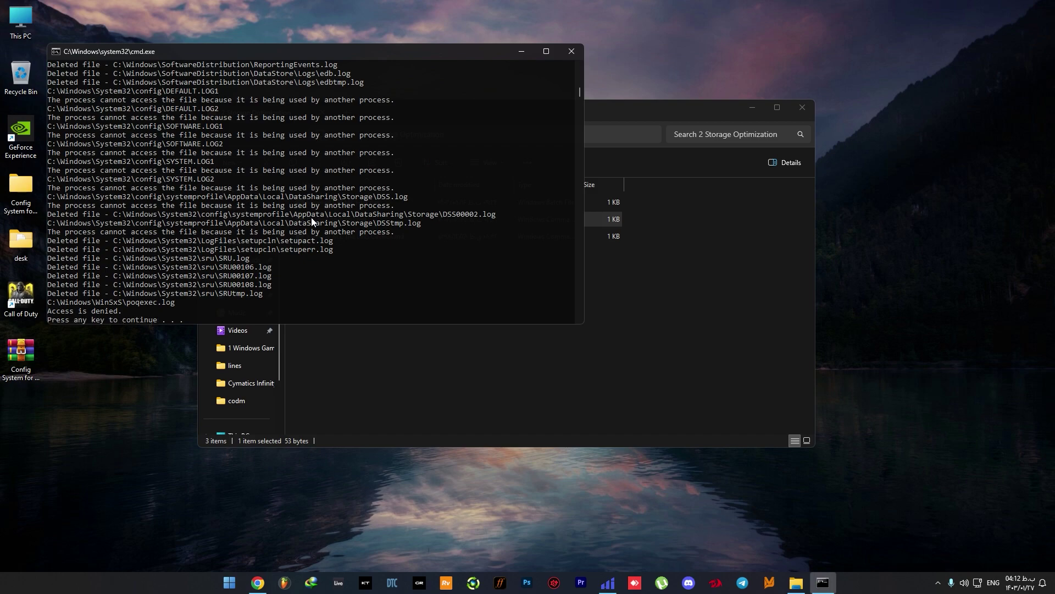
key(Return)
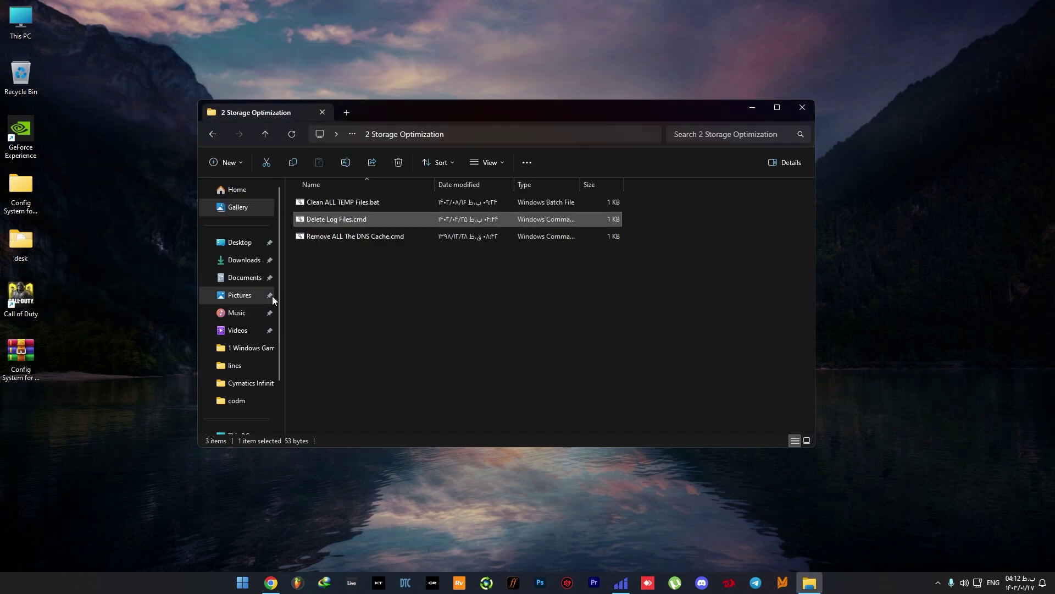
click(321, 237)
double_click(321, 236)
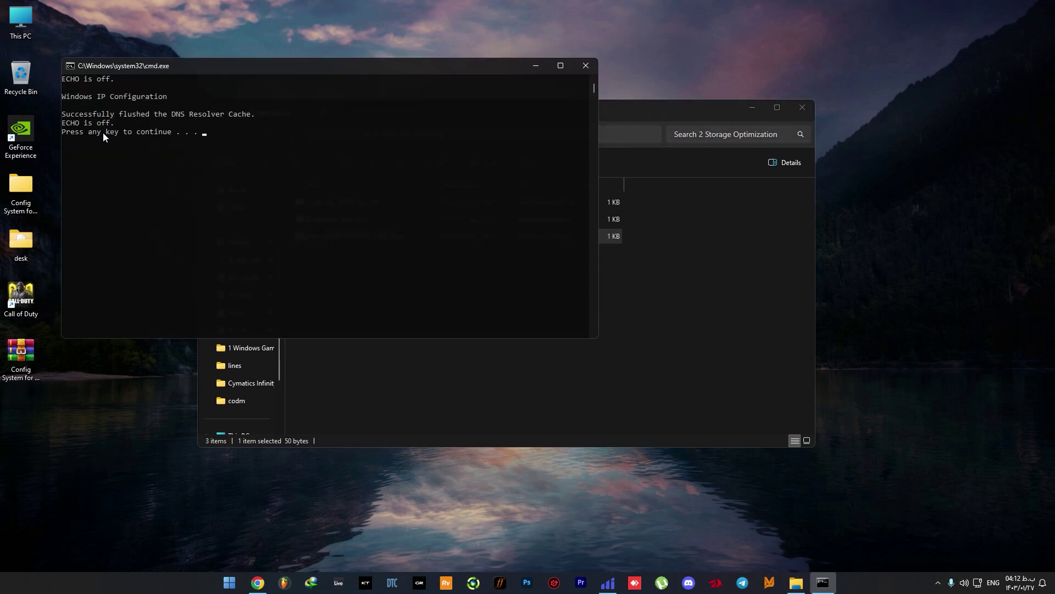
key(Return)
- Run BCD Tweaks.cmd from the pack's 3 Latecny Tweaks folder and close its console when it finishes
key(BackSpace)
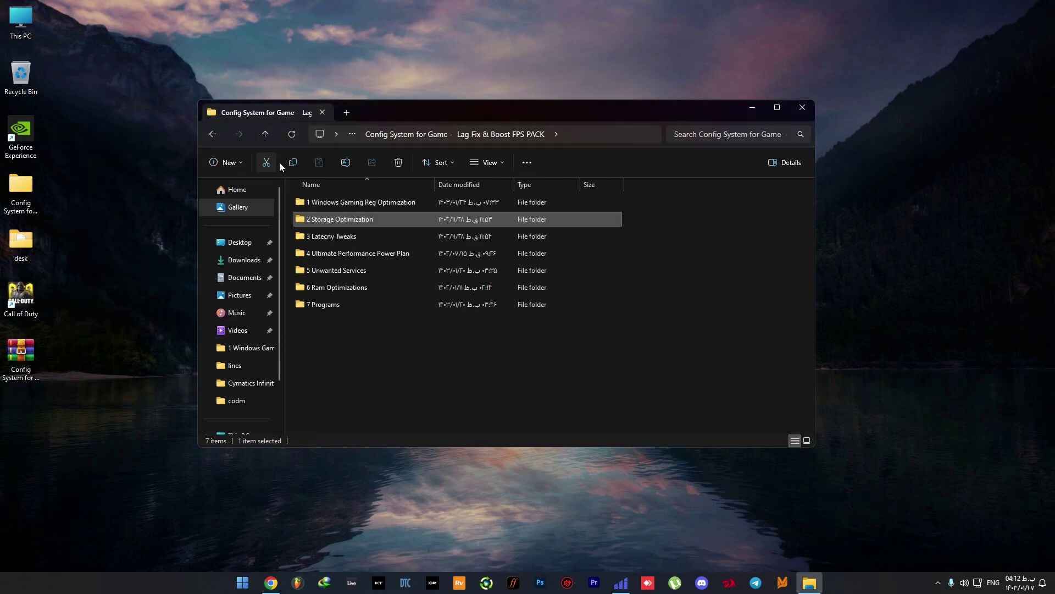
double_click(325, 237)
double_click(312, 201)
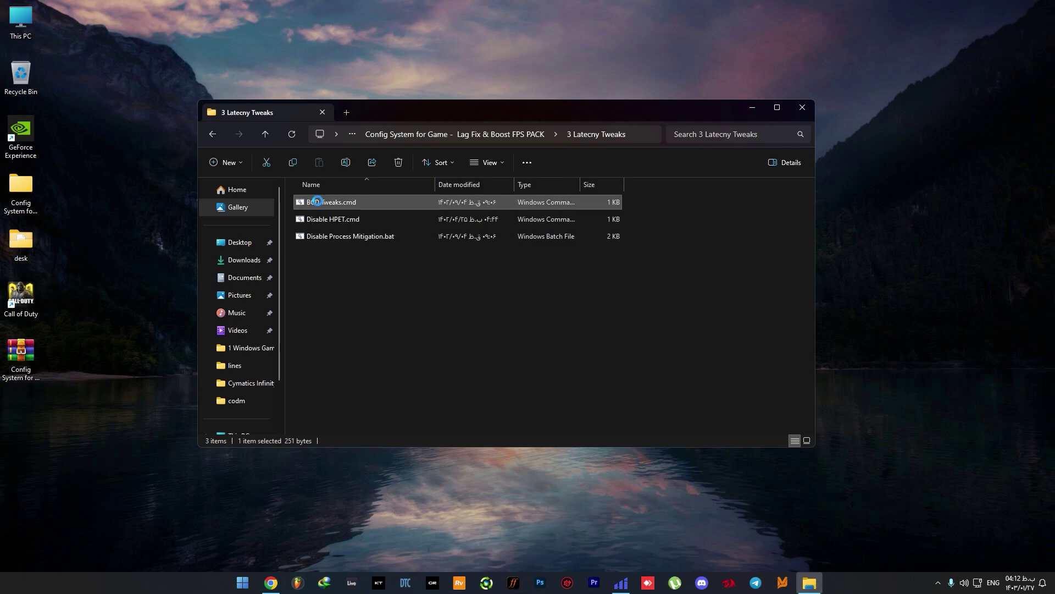
right_click(312, 205)
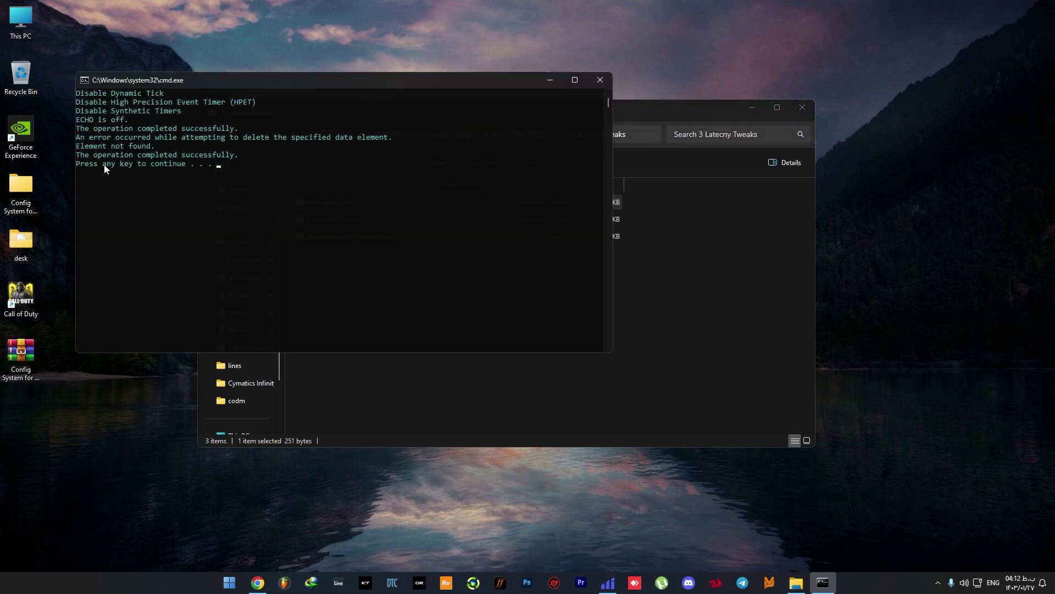
key(Return)
- Run Disable HPET.cmd and Disable Process Mitigation.bat from the latency tweaks folder, letting both scripts finish
double_click(331, 220)
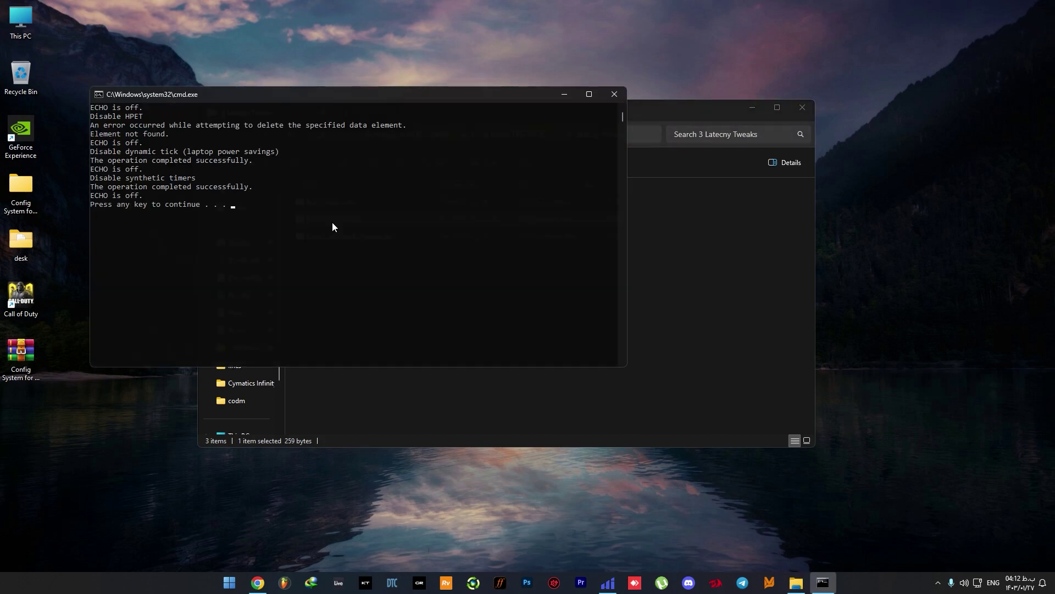
key(Return)
double_click(327, 237)
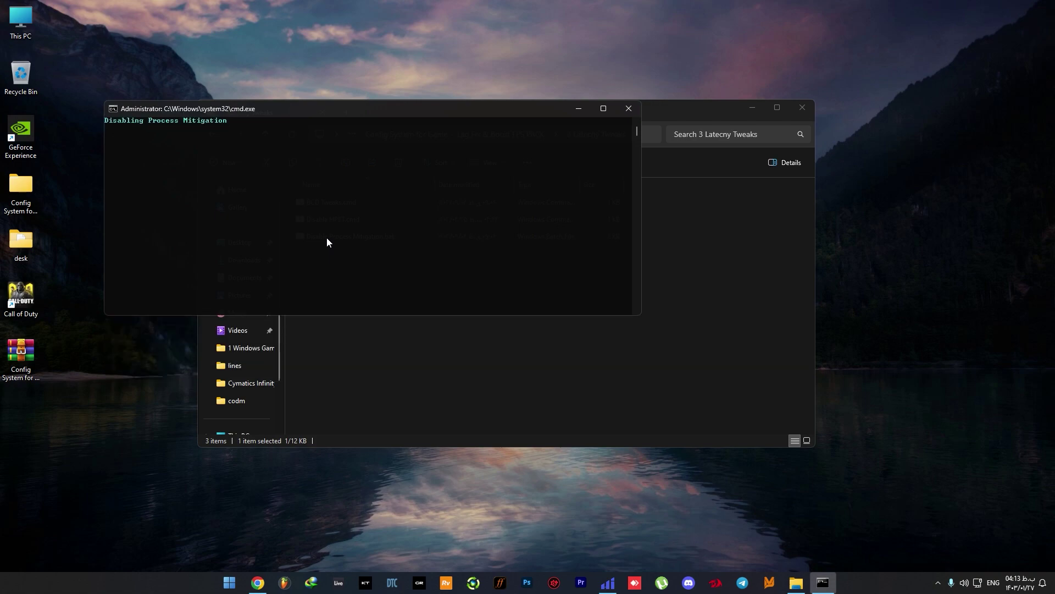
key(Return)
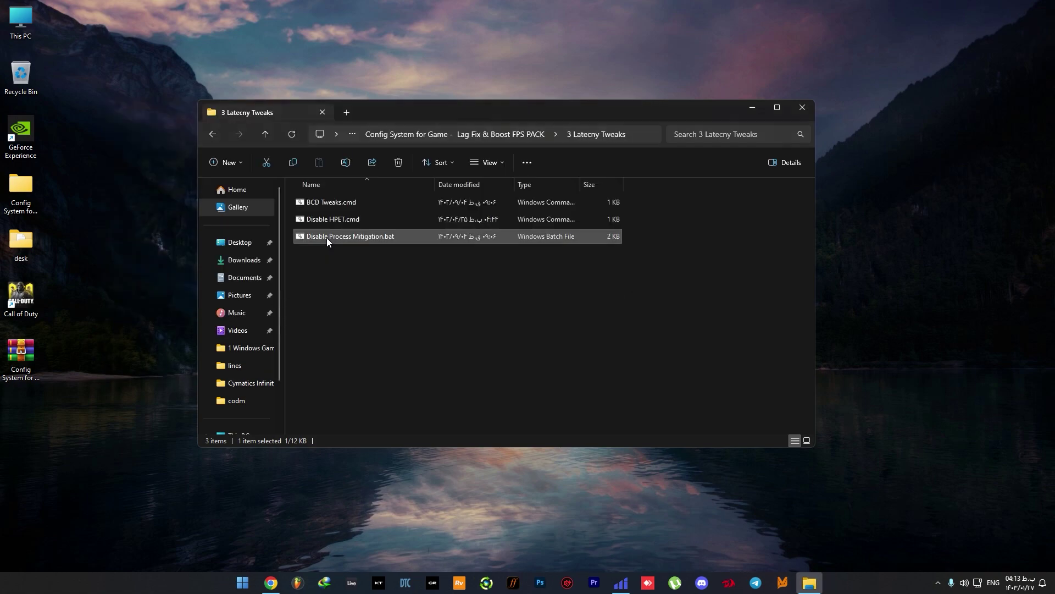
- Run the power plan import script in the pack's 4 Ultimate Performance Power Plan folder
click(265, 133)
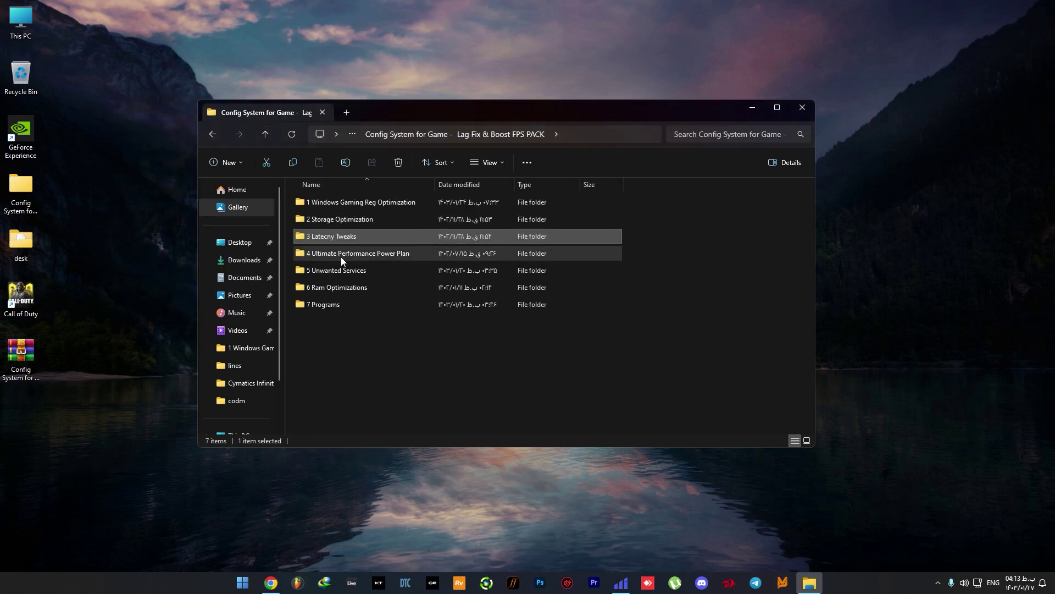
double_click(341, 256)
double_click(320, 203)
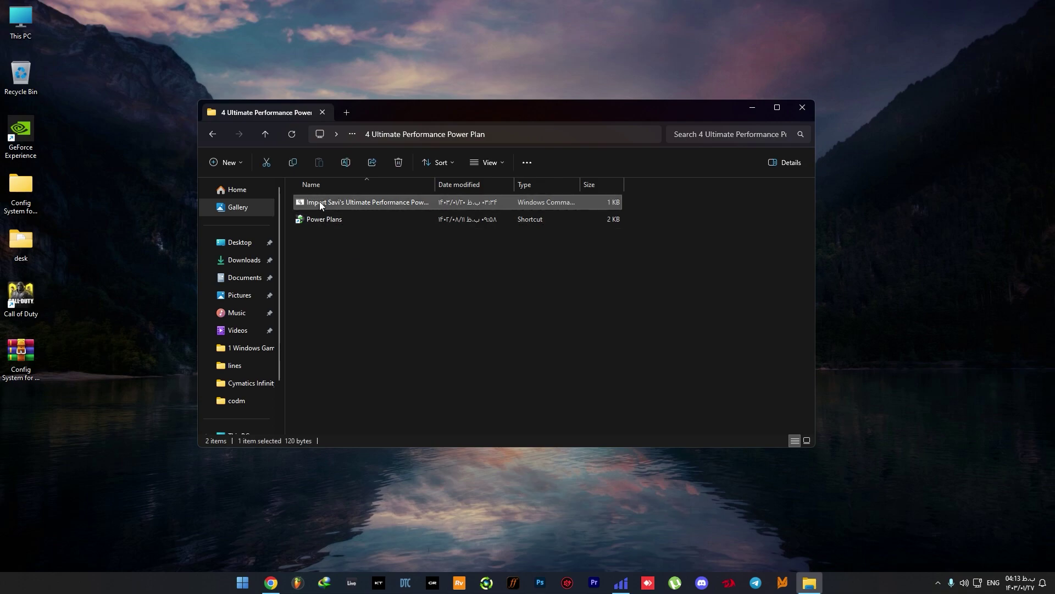
key(Return)
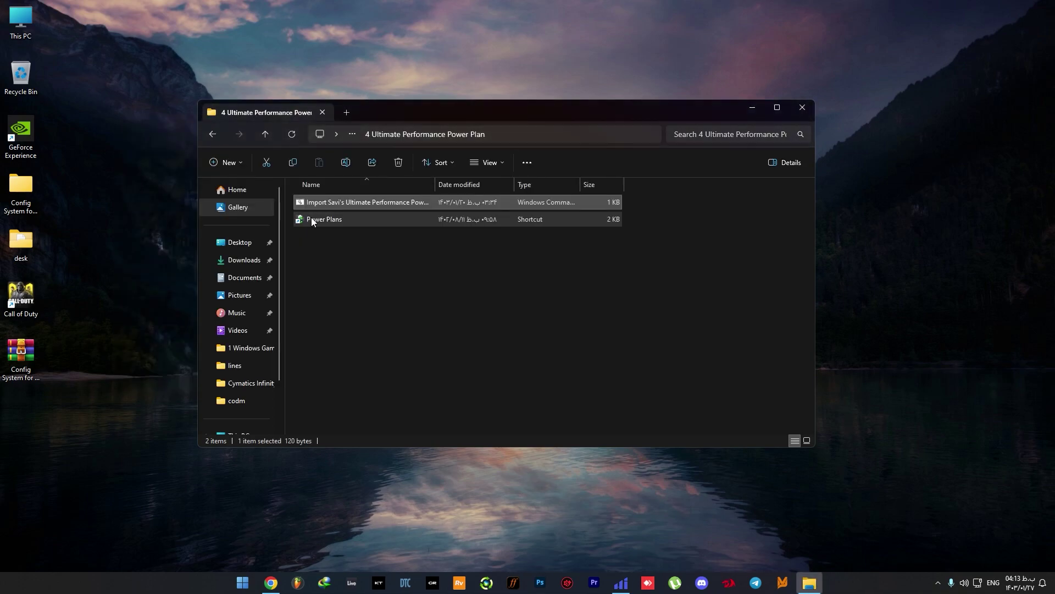
- Open the Power Plans shortcut, activate the Ultimate Performance plan, and reopen Power Options to check the selection before closing it
double_click(331, 223)
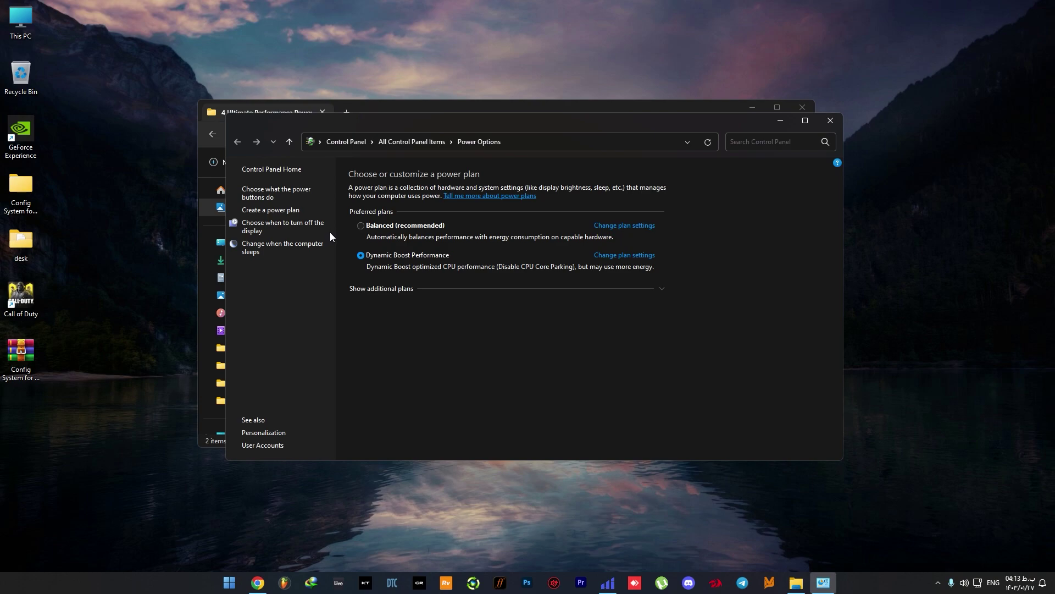
click(663, 289)
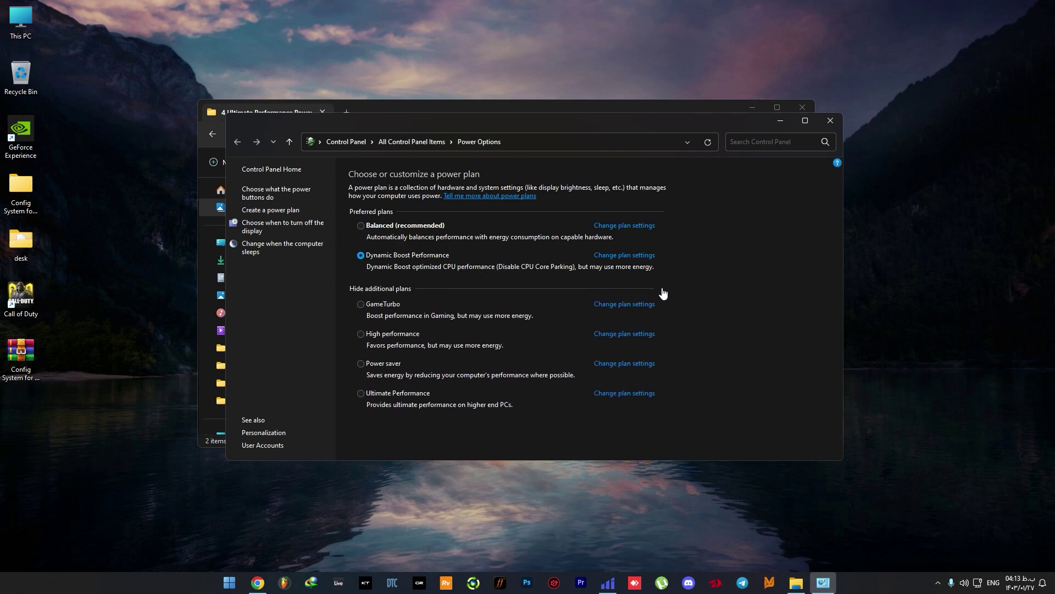
click(362, 393)
click(661, 290)
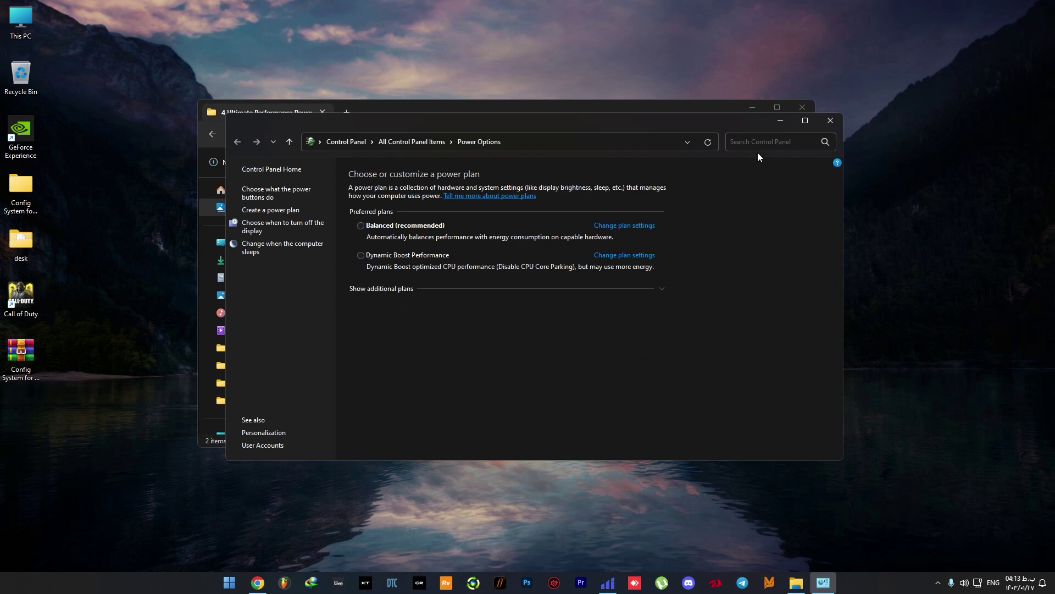
click(829, 120)
double_click(331, 223)
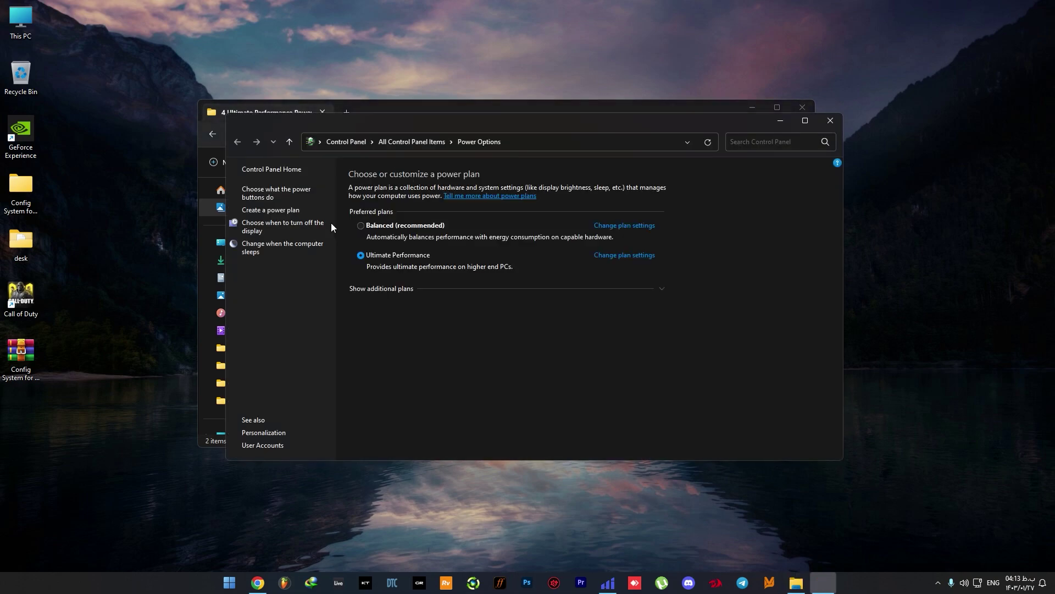
click(829, 121)
- Merge Disable Microsoft Edge Pre-Launching.reg and the "Disable Windows Gam..." file from the 5 Unwanted Services folder into the registry
key(alt+Up)
double_click(329, 267)
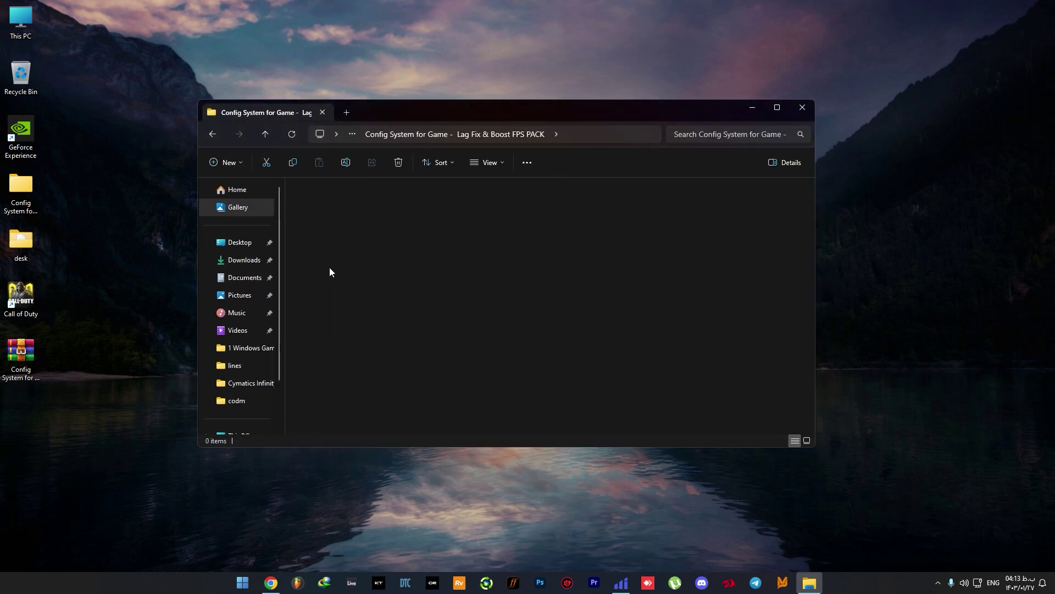
double_click(325, 220)
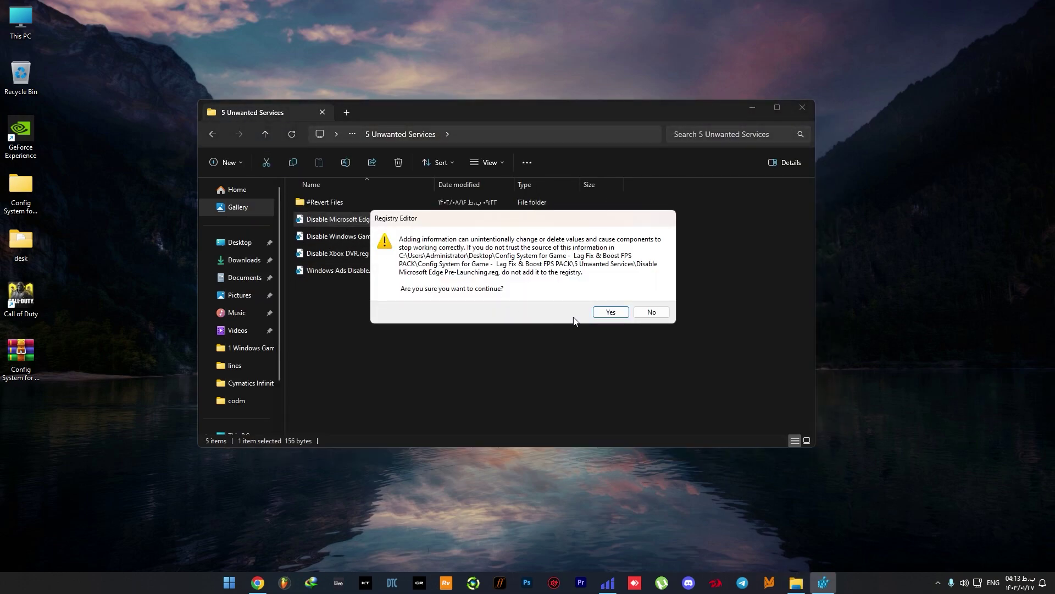
click(610, 311)
click(650, 296)
double_click(517, 236)
click(611, 312)
click(652, 298)
- Merge Disable Xbox DVR.reg and the Windows Ads Disable file from the same folder into the registry
double_click(341, 253)
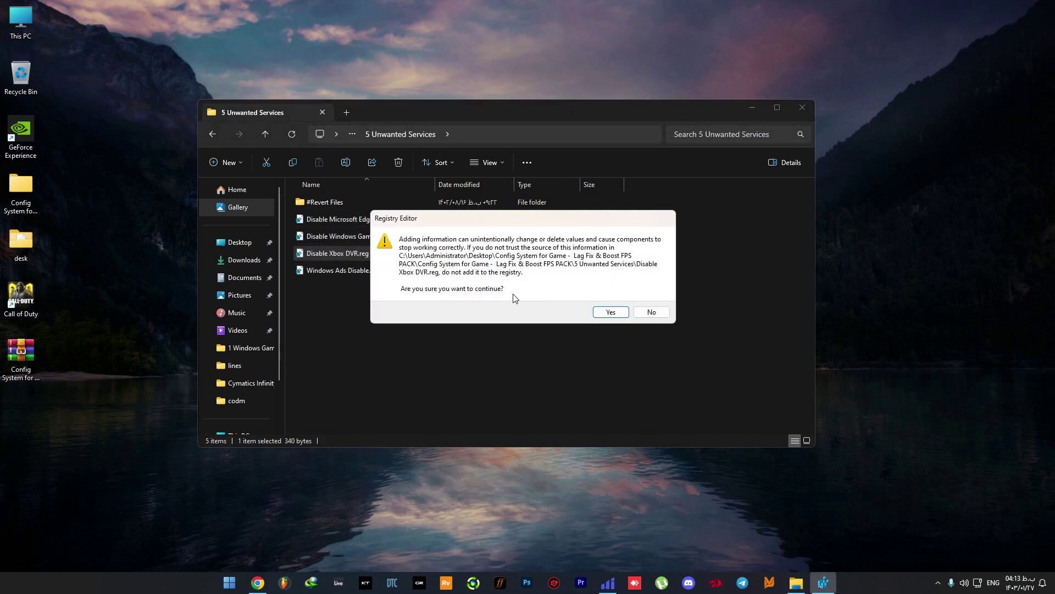
click(611, 312)
click(653, 297)
double_click(338, 270)
click(611, 312)
click(653, 297)
- Check the installed RAM in the computer's system properties and merge the matching 16GB Ram.reg from the 6 Ram Optimizations folder
click(264, 135)
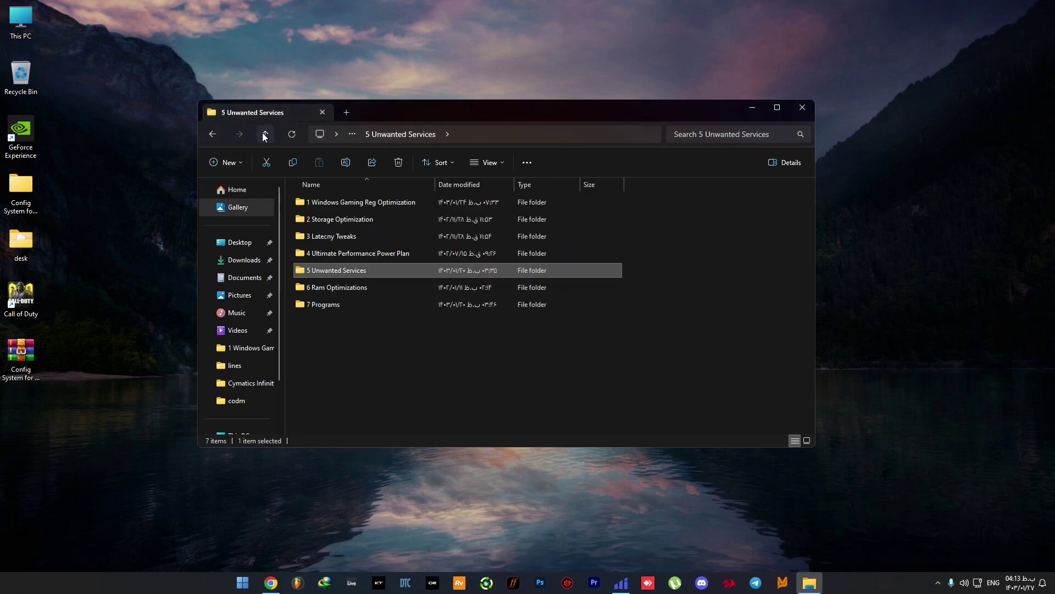
double_click(328, 285)
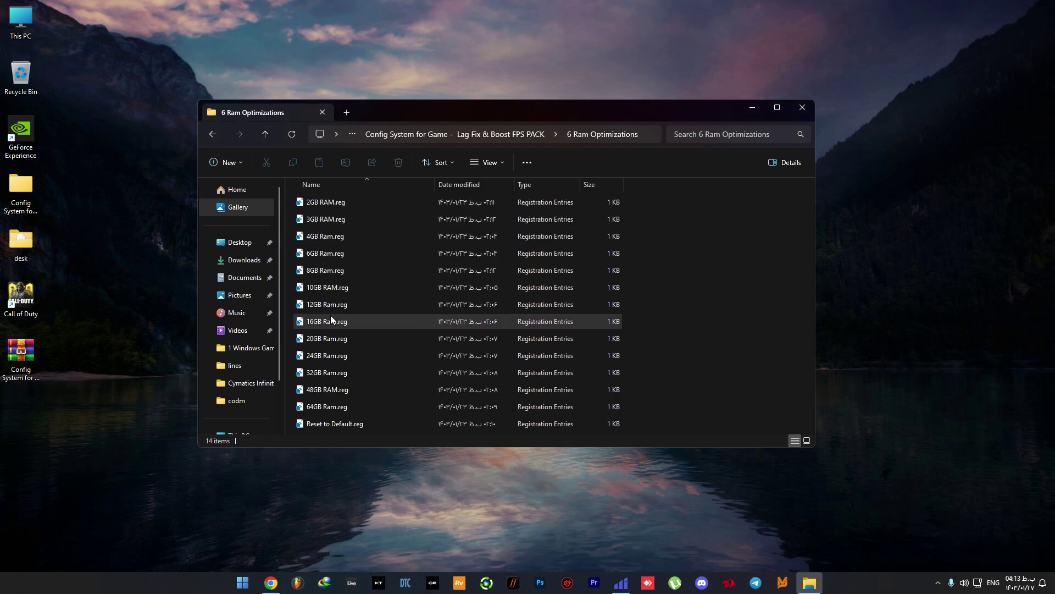
right_click(21, 21)
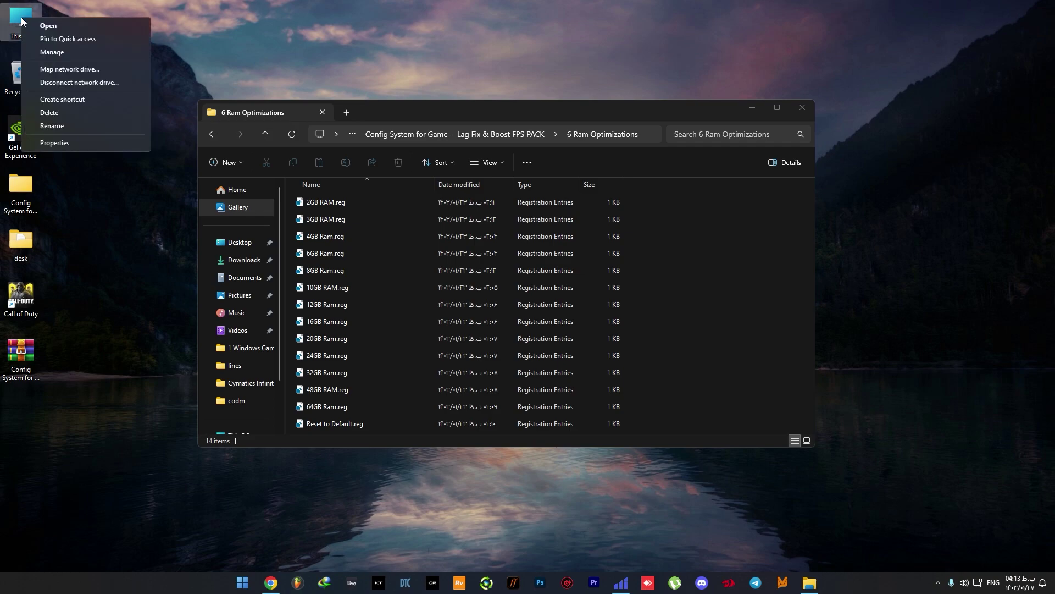
click(55, 140)
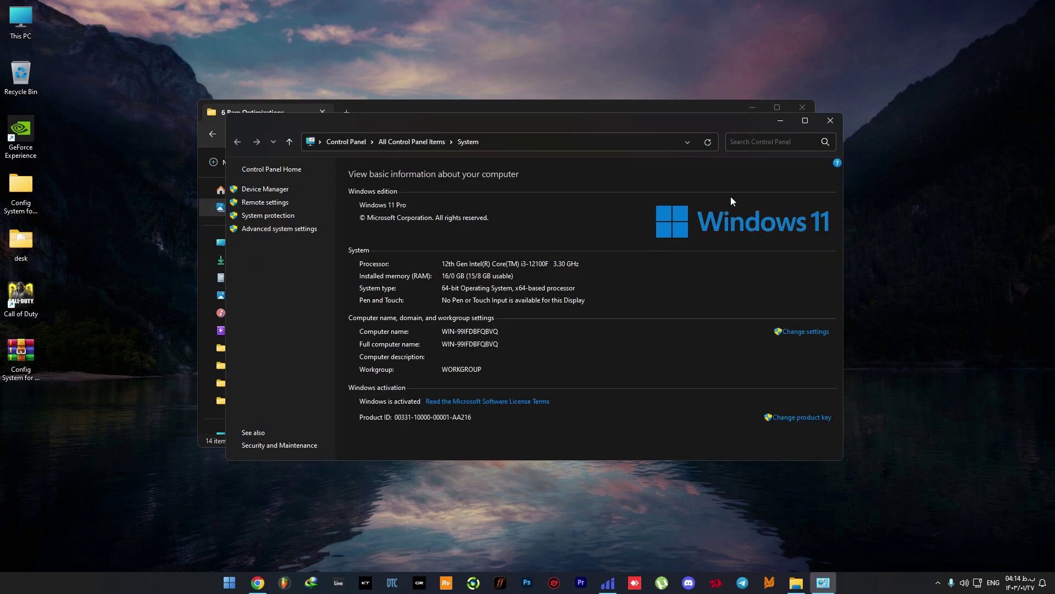
click(835, 118)
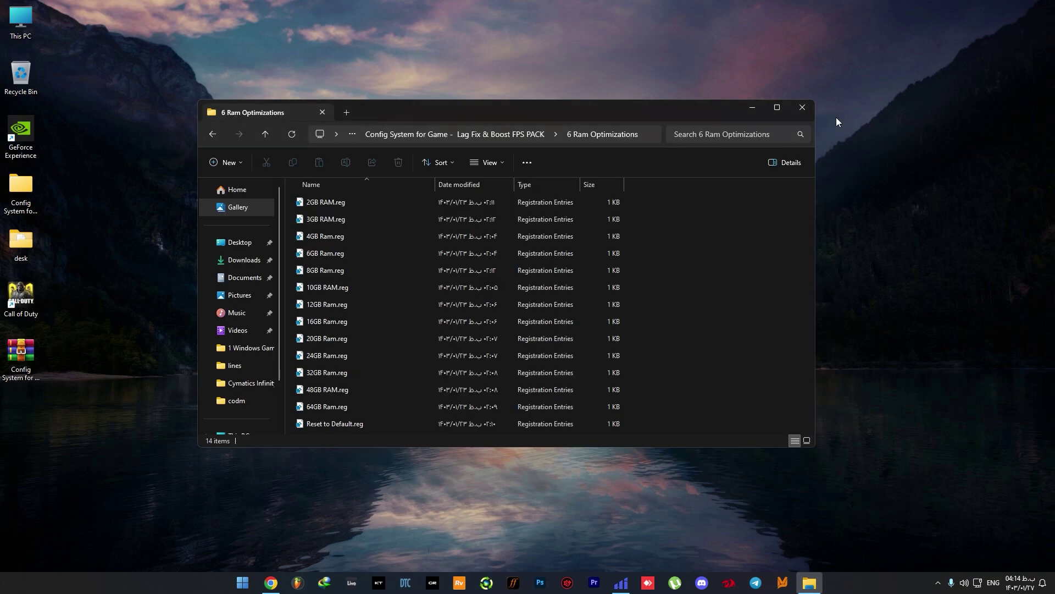
double_click(333, 320)
click(611, 312)
click(652, 298)
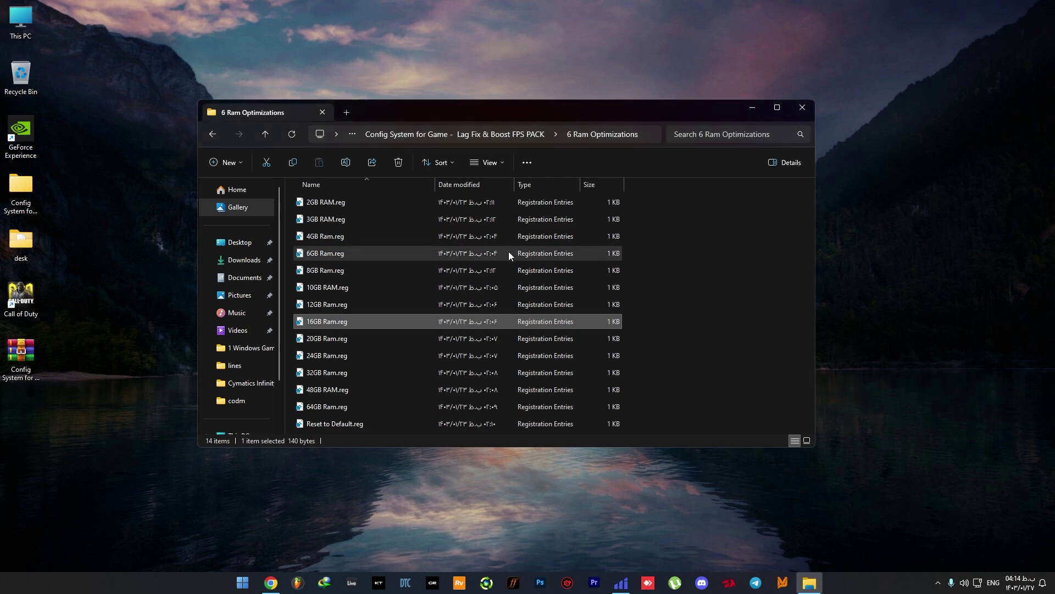
- Run Unpark CPU.exe from the 7 Programs folder and unpark all CPU cores for the Ultimate Performance power plan
click(264, 135)
double_click(318, 304)
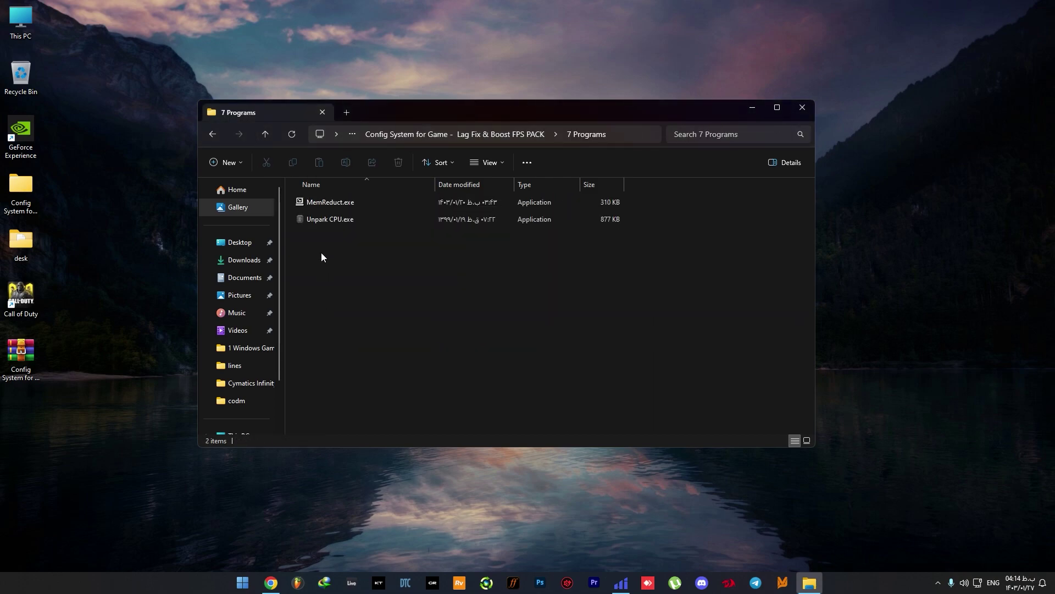
double_click(333, 218)
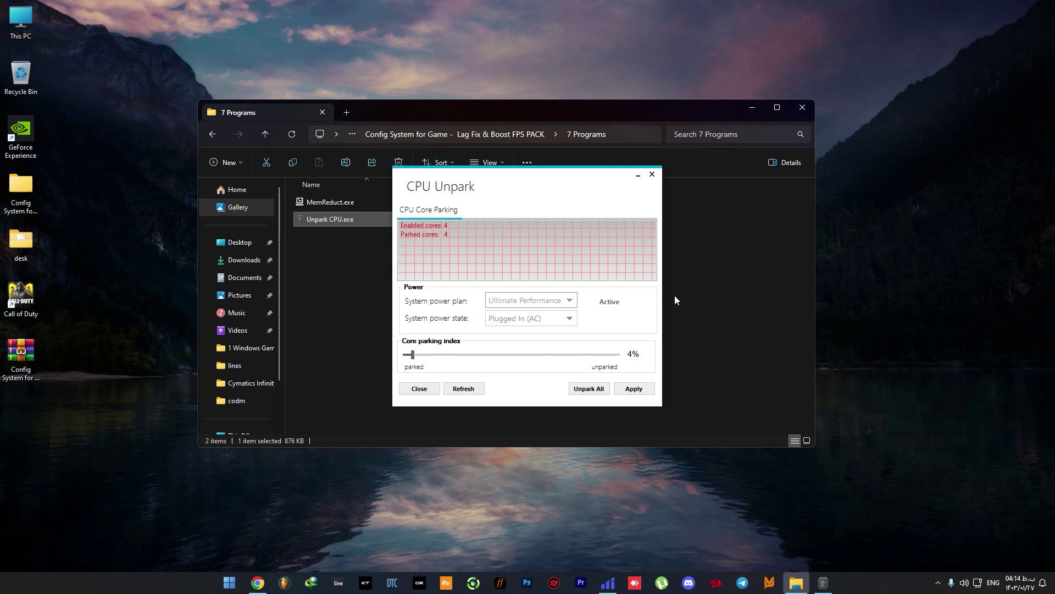
click(549, 301)
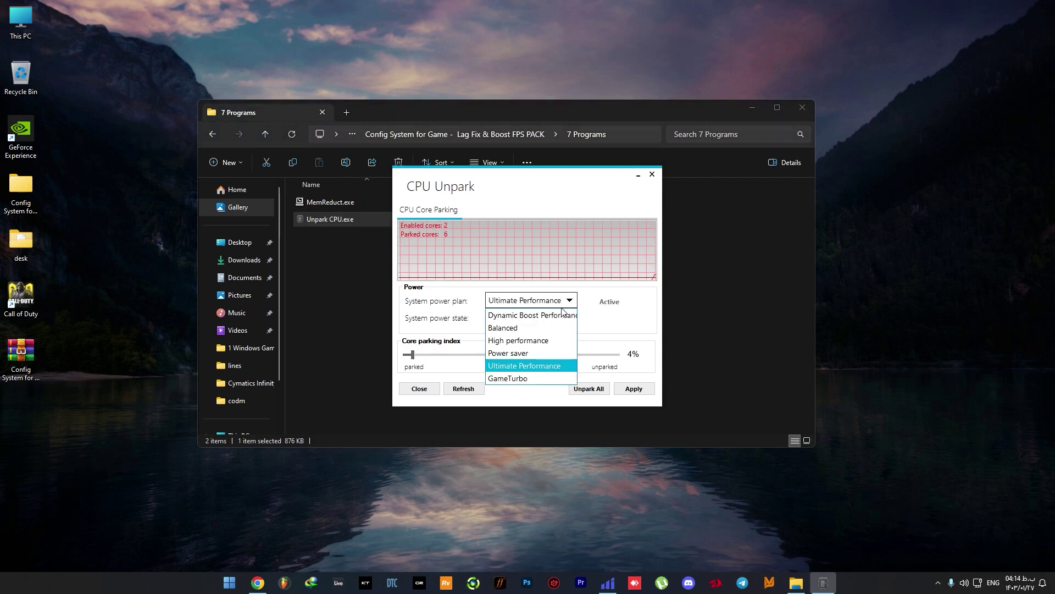
click(539, 367)
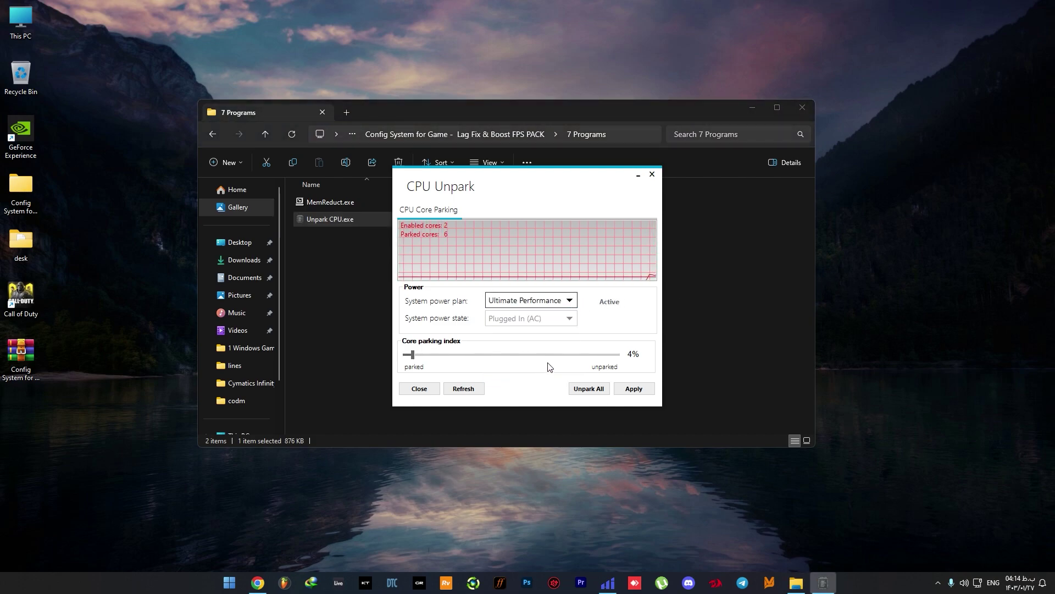
click(587, 389)
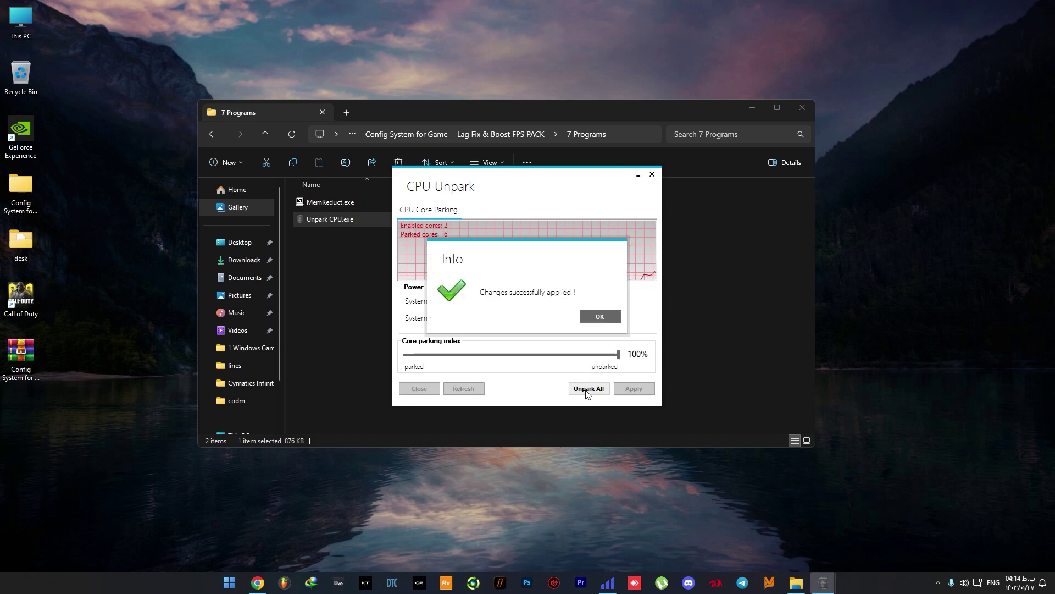
click(596, 318)
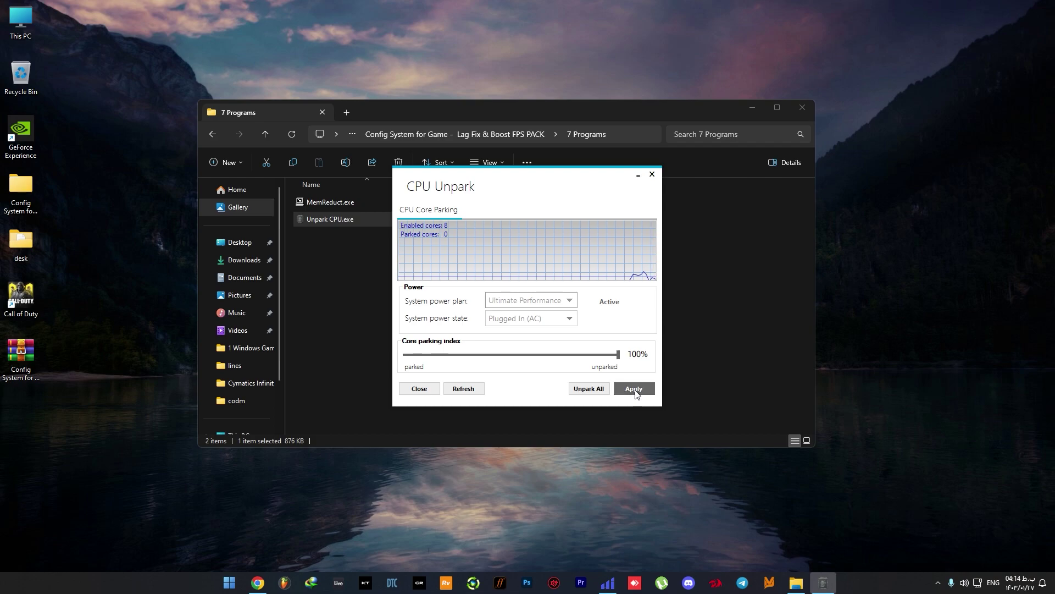
- Apply the 100% core parking index, then close CPU Unpark and the 7 Programs folder window
click(633, 389)
click(600, 316)
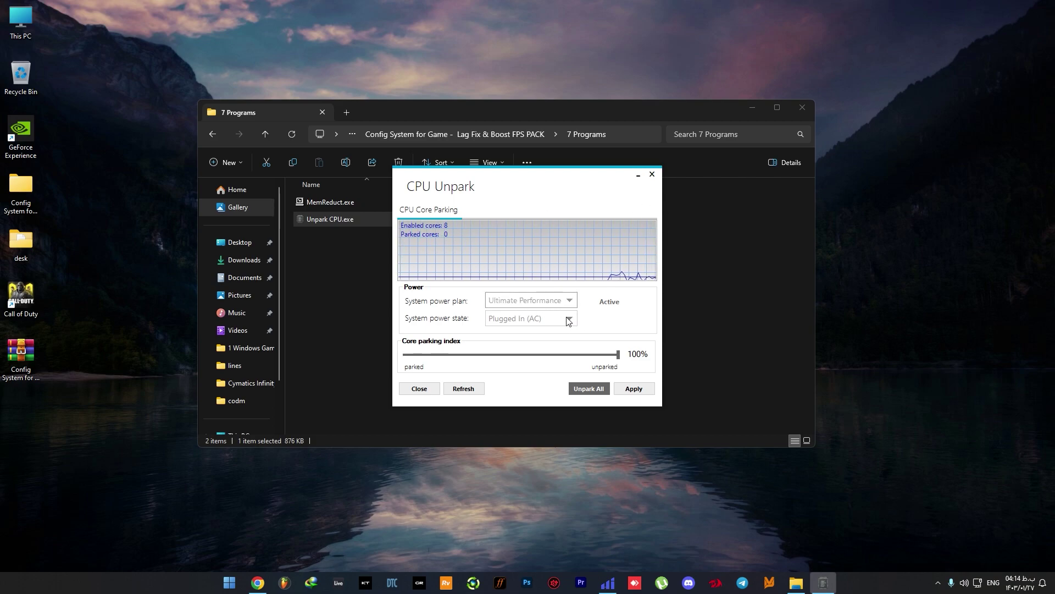
click(652, 174)
click(641, 236)
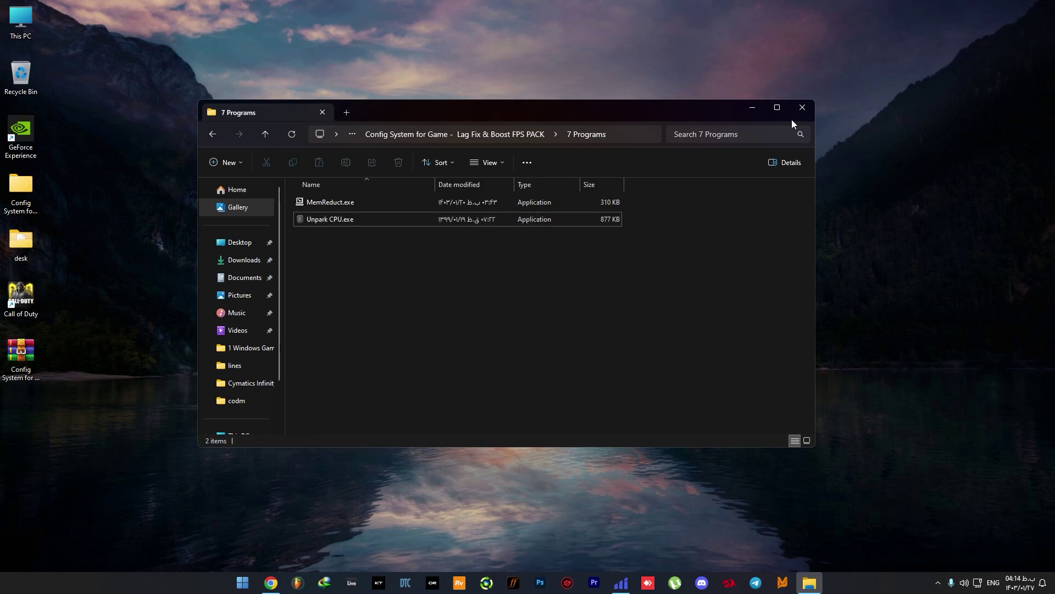
click(801, 110)
- Open the Registry Editor by running regedit from the Run dialog
key(super+x)
click(285, 516)
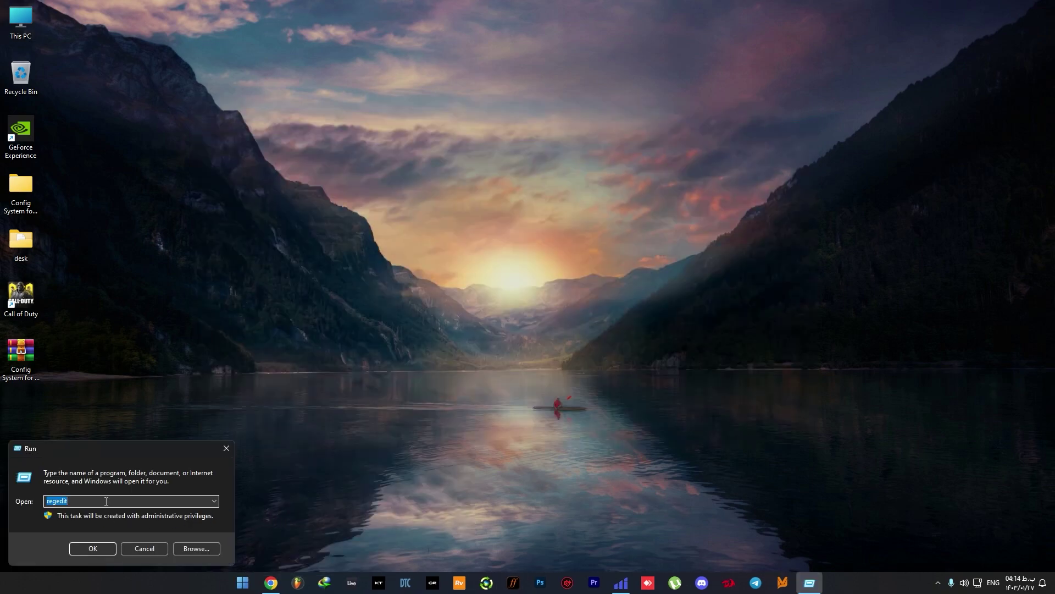
text(regedit)
key(Return)
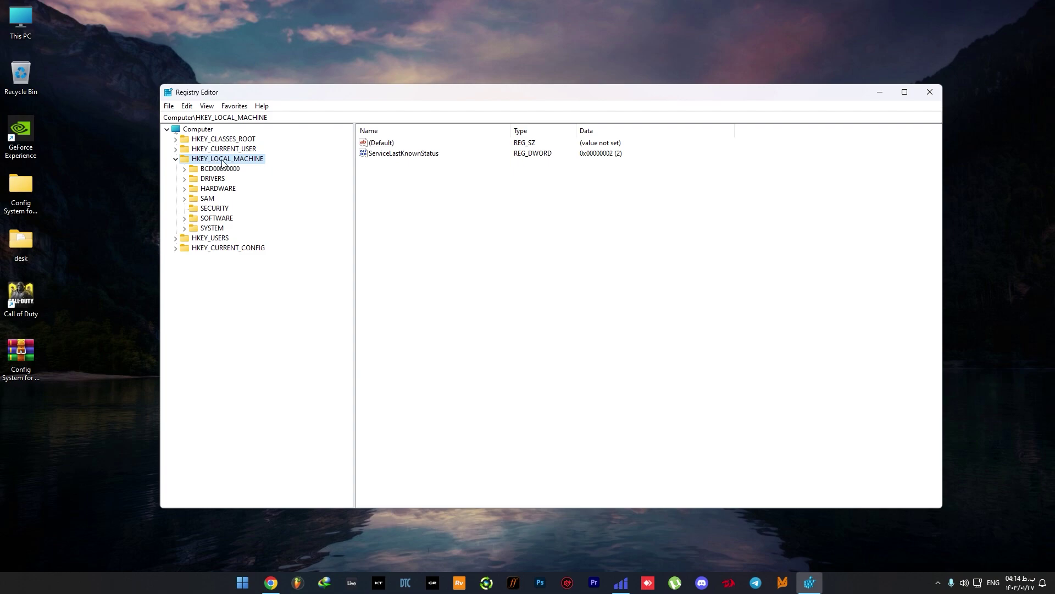
- Go to the registry key HKEY_LOCAL_MACHINE\SYSTEM\CurrentControlSet\Control\Session Manager\Memory Management
click(184, 228)
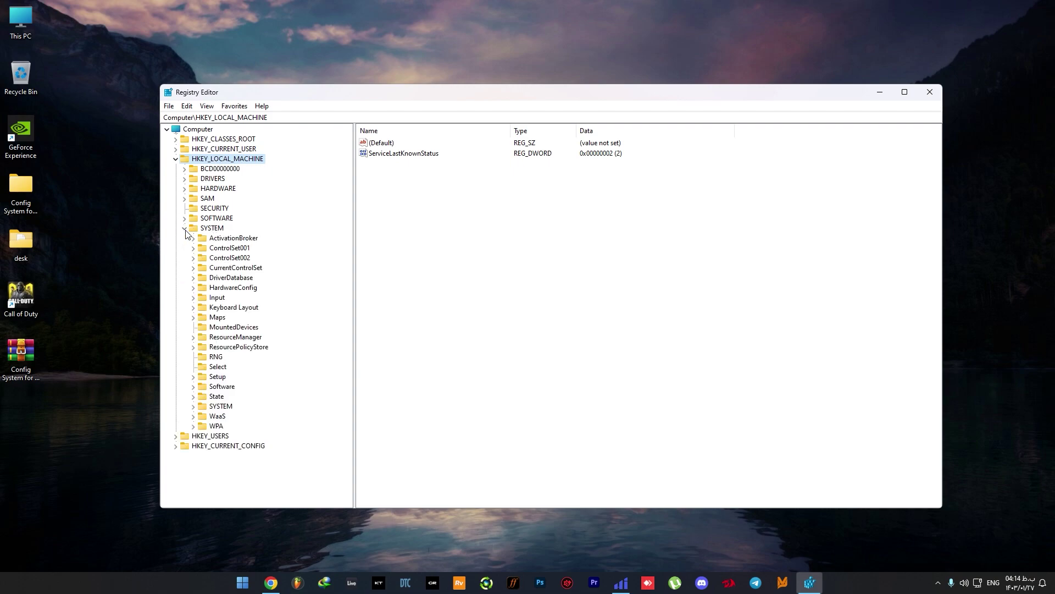
click(242, 268)
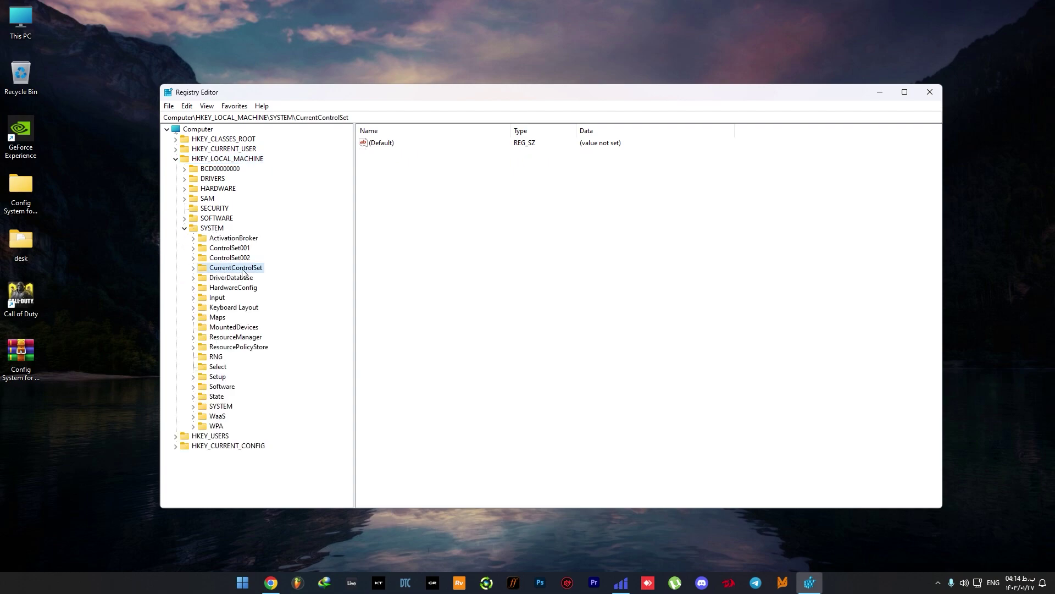
click(194, 268)
click(224, 278)
click(203, 279)
scroll(249, 301, down, 20)
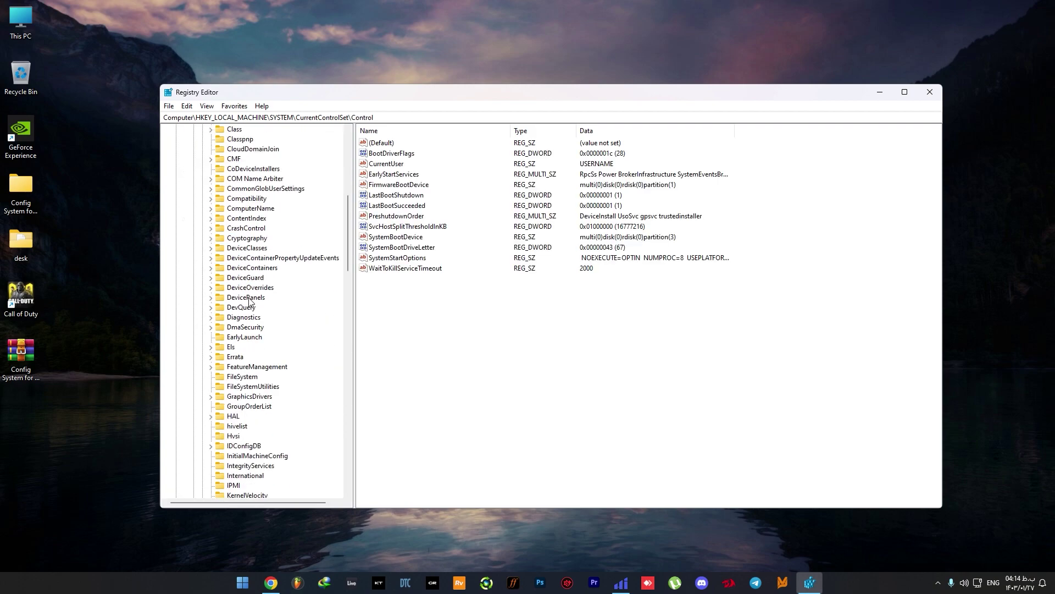
scroll(250, 301, down, 6)
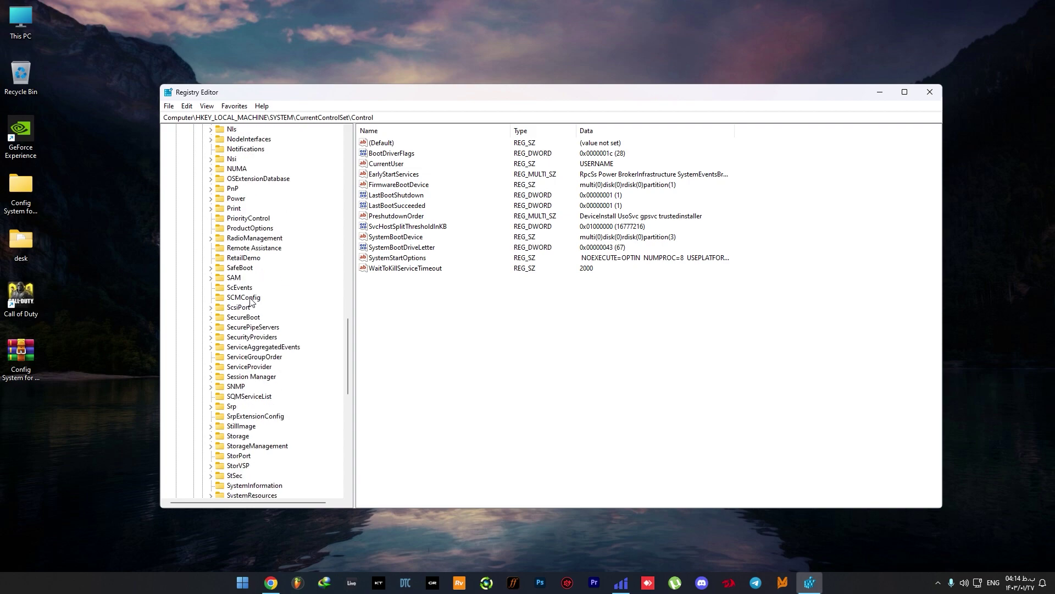
scroll(250, 301, down, 1)
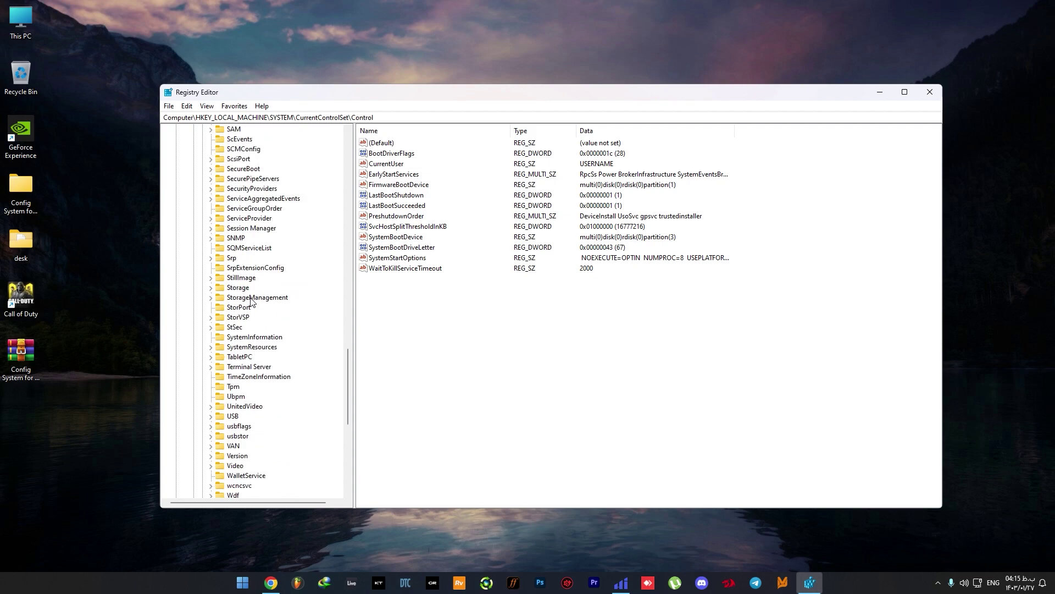
click(272, 230)
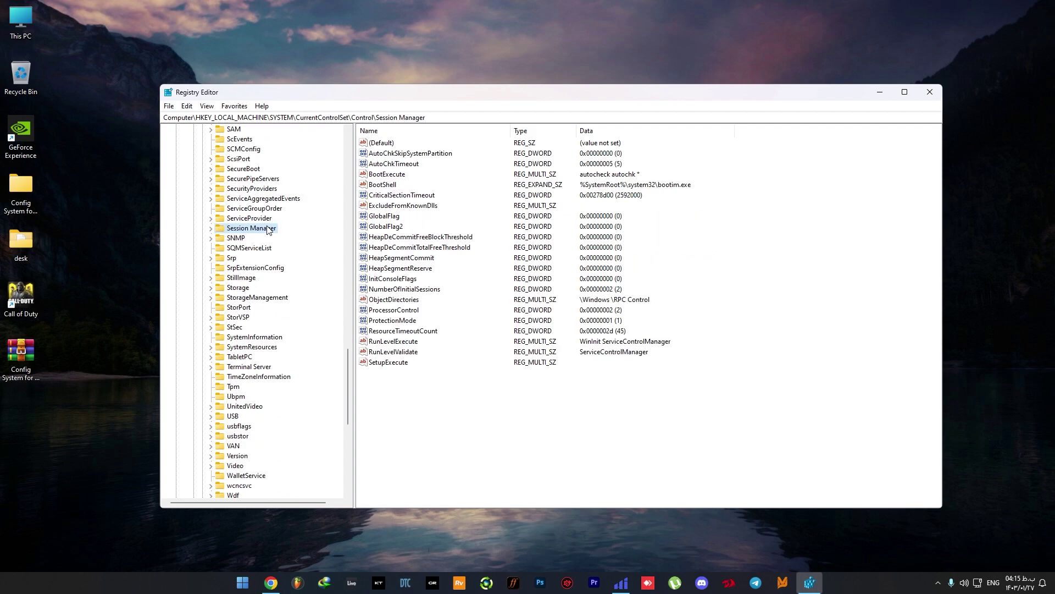
click(211, 229)
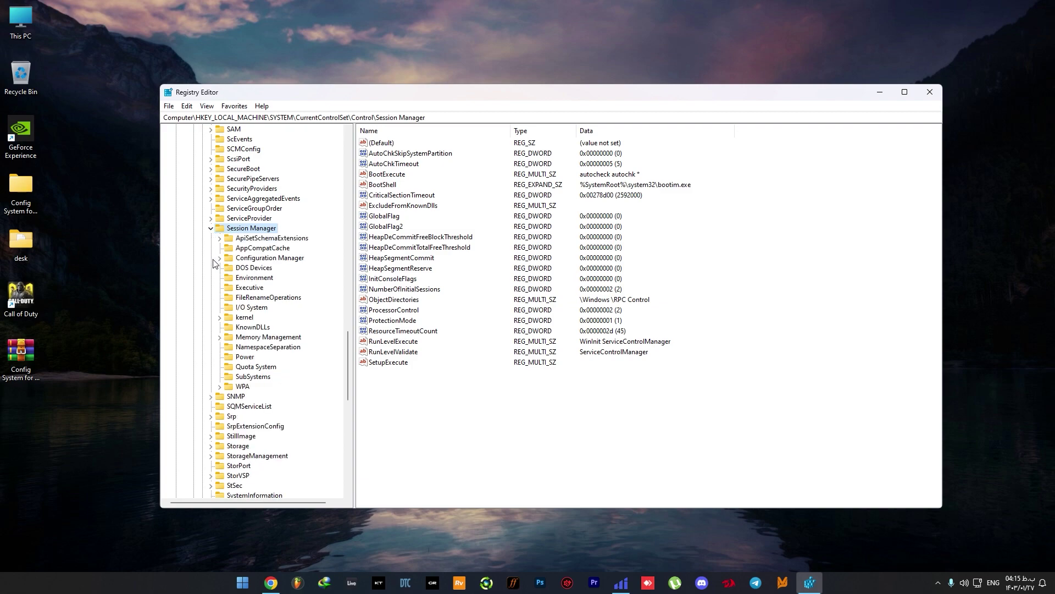
click(257, 338)
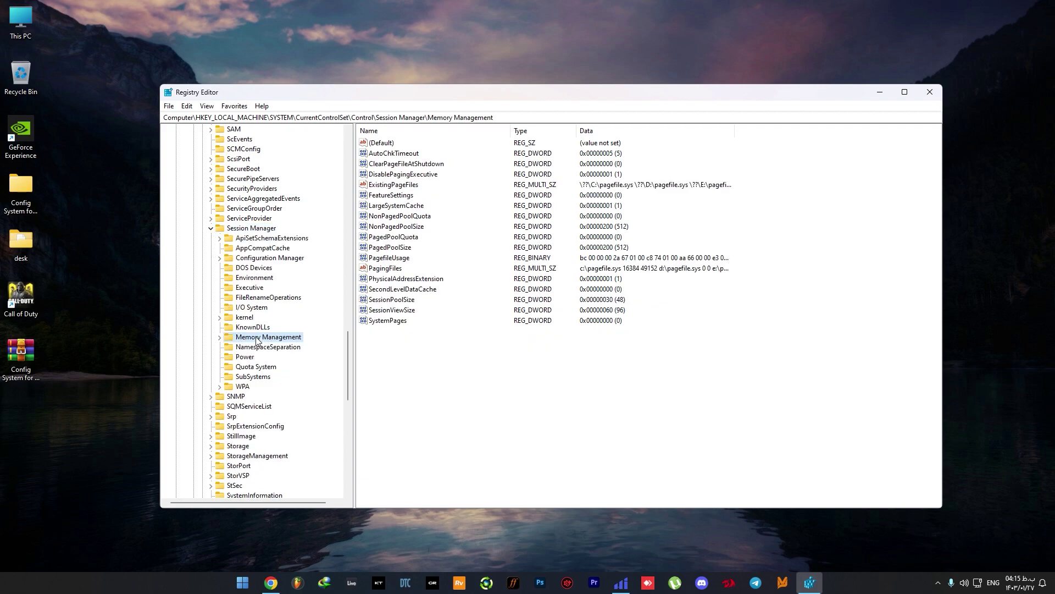
- Create a DWORD (32-bit) value named IoPageLockLimit in the Memory Management key
right_click(424, 353)
mouse_move(460, 357)
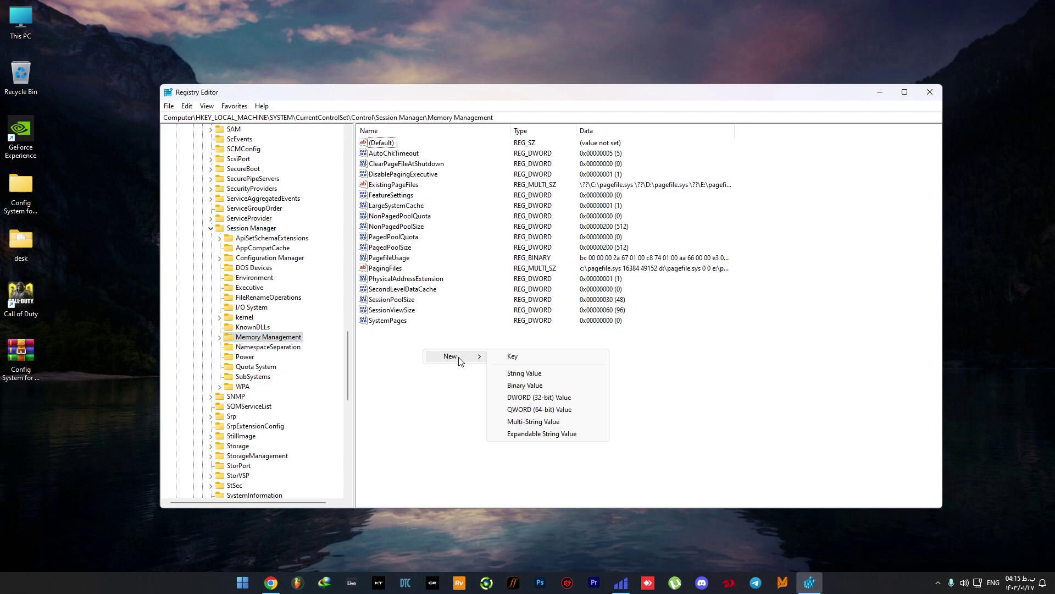
click(526, 398)
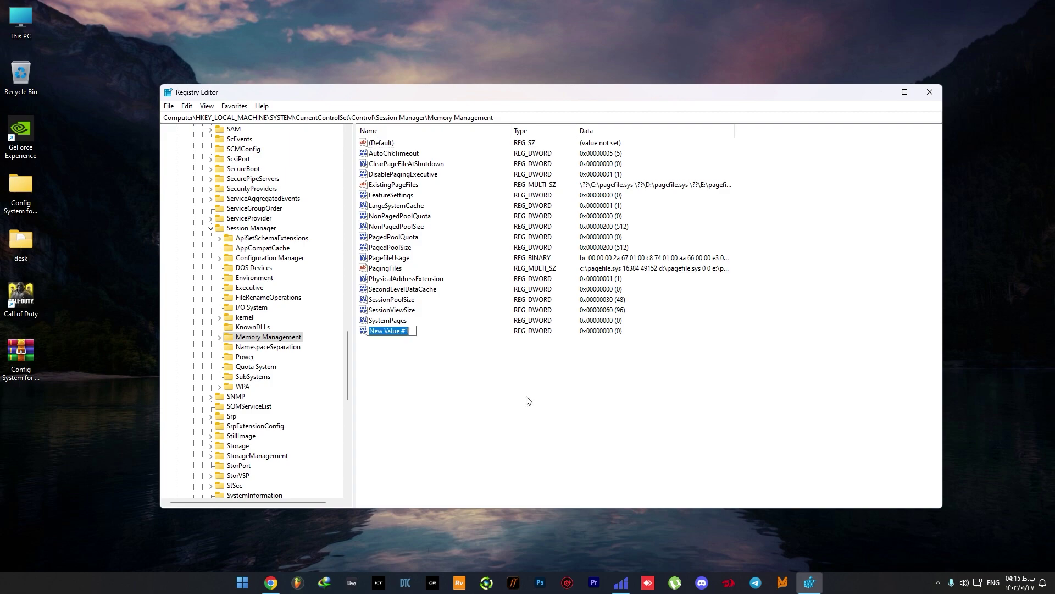
text(IoPageL)
text(ockLimit)
key(Return)
click(404, 360)
- Open the IoPageLockLimit value for editing, move its dialog clear of the value list, and start Calculator
double_click(393, 332)
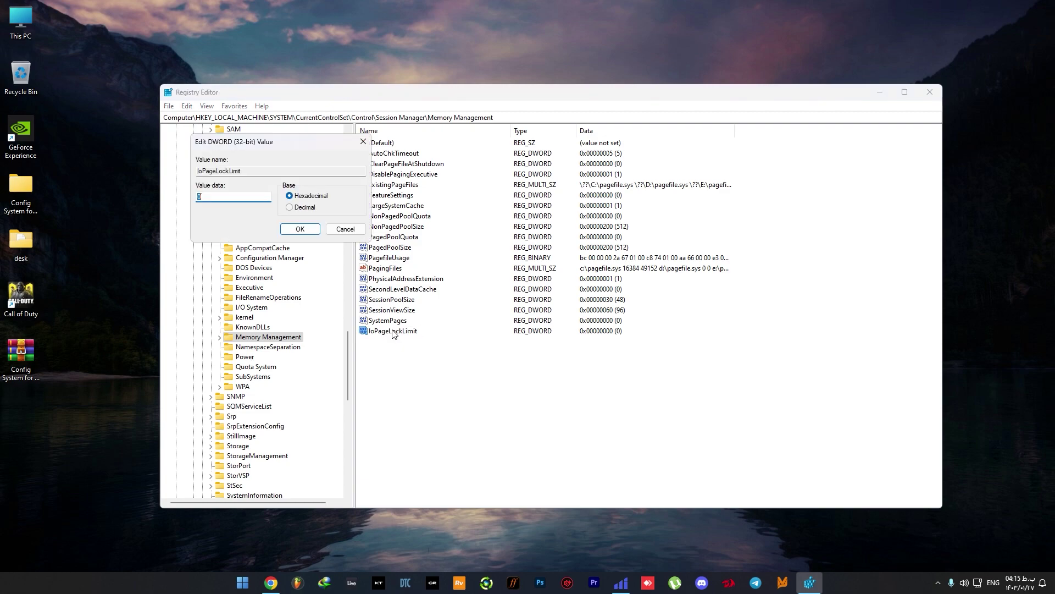
drag(268, 144, 516, 358)
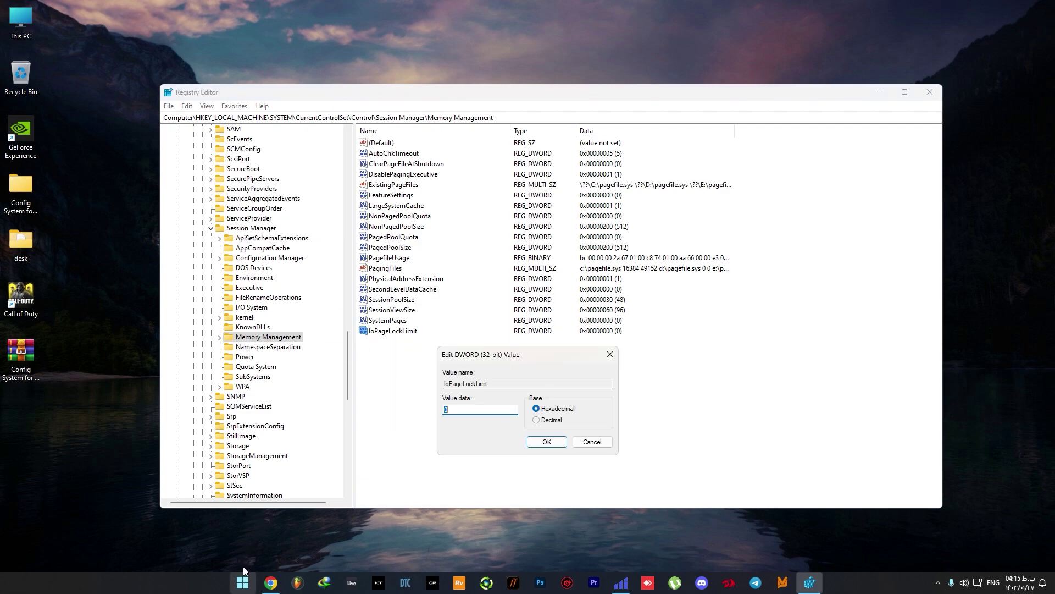
click(242, 582)
text(ca)
key(Escape)
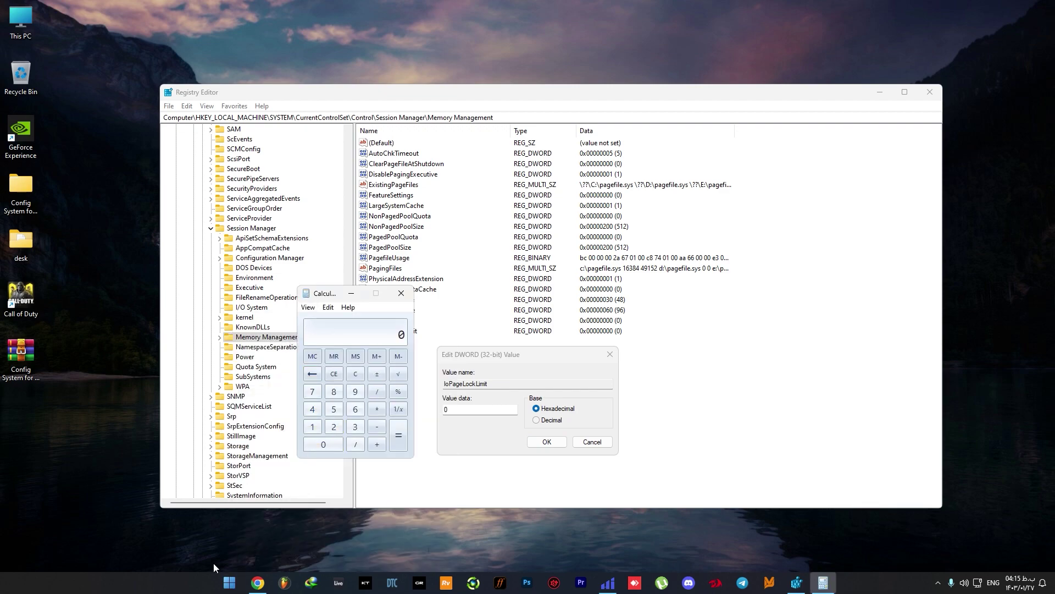
- Check the computer's installed RAM in its system properties, then close that window
right_click(209, 582)
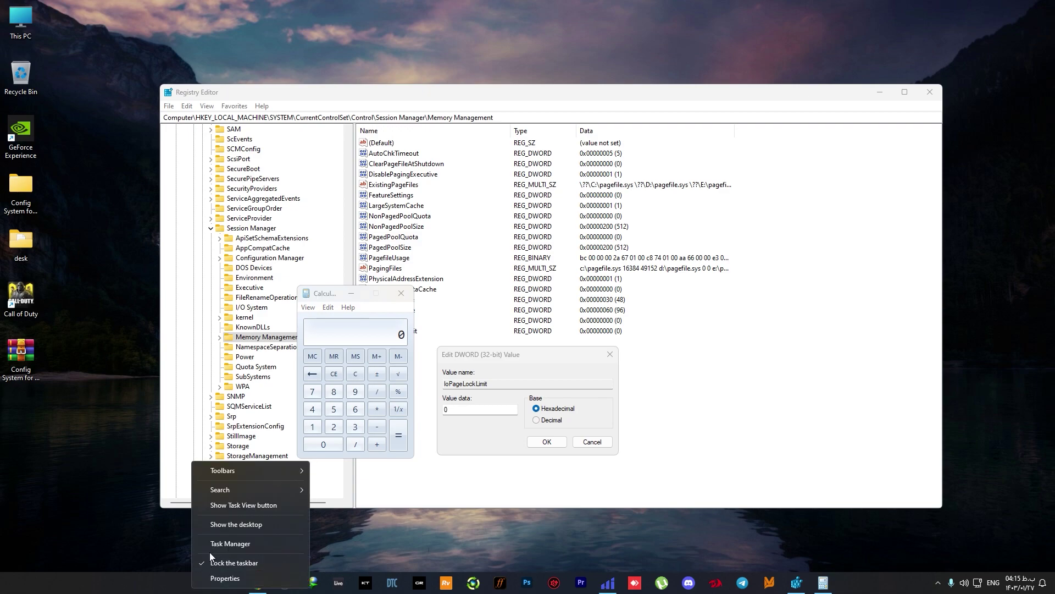
right_click(13, 27)
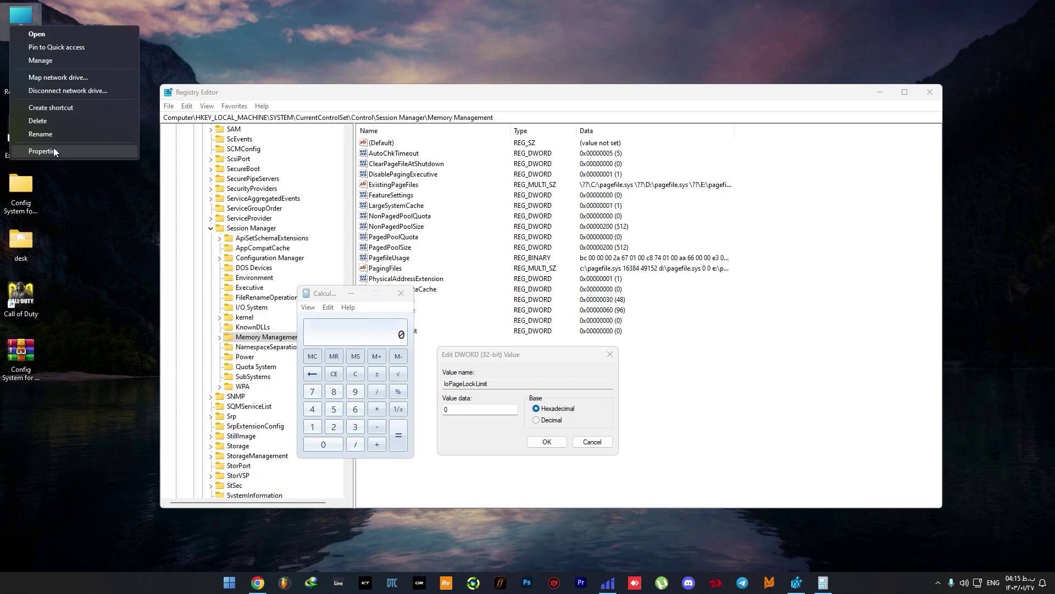
click(42, 151)
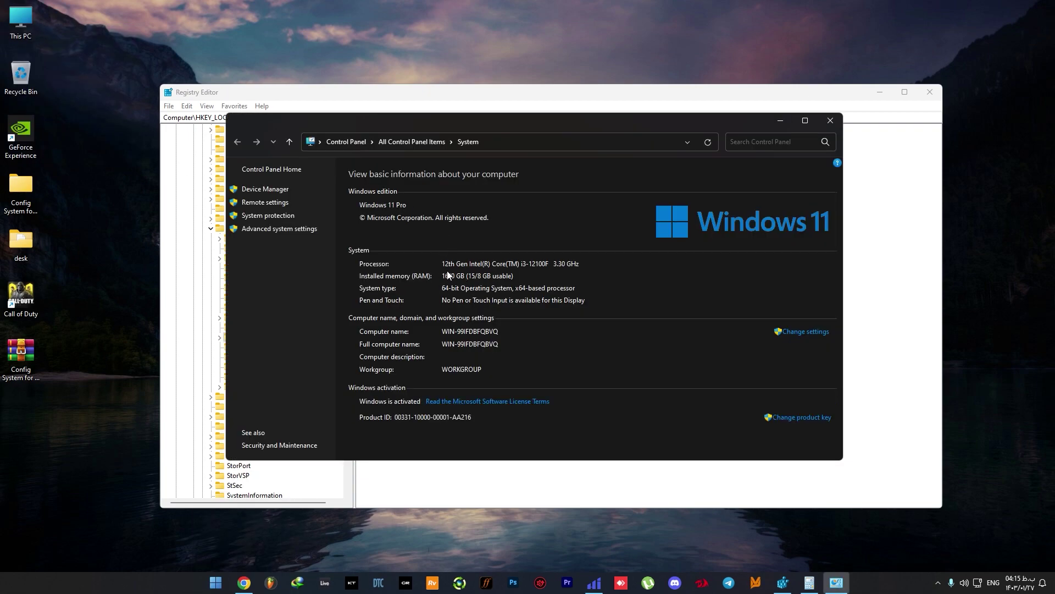
click(831, 121)
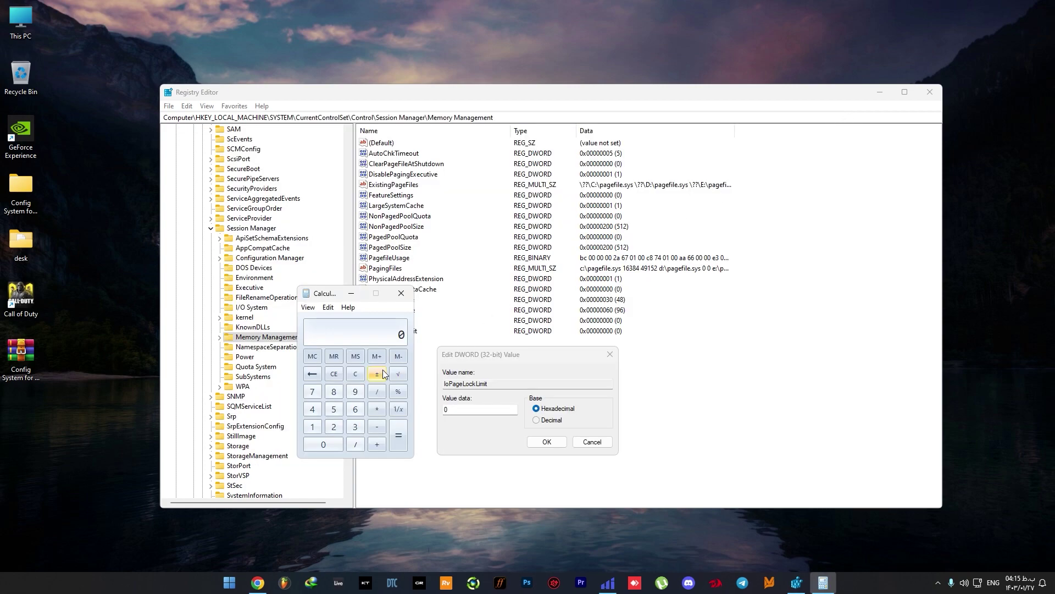
- Calculate 16 * 1024 * 1024 * 128 in Calculator and copy the result
click(313, 427)
click(351, 411)
click(376, 409)
click(312, 427)
click(323, 444)
click(334, 426)
click(312, 408)
click(376, 409)
click(312, 426)
click(323, 445)
click(333, 426)
click(312, 408)
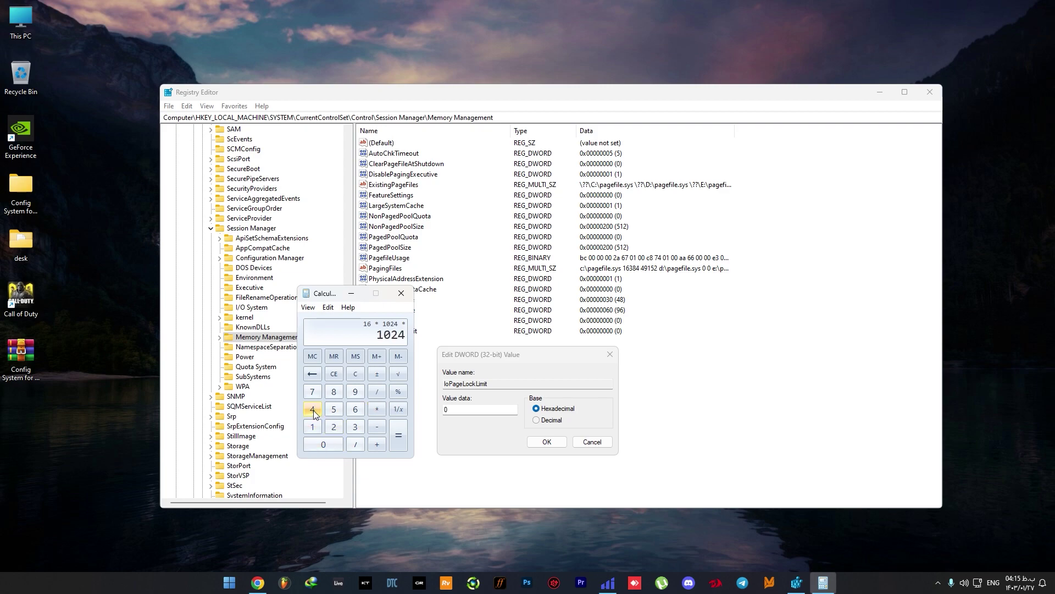
click(377, 410)
click(314, 426)
click(333, 426)
click(333, 391)
click(397, 439)
right_click(364, 334)
click(391, 339)
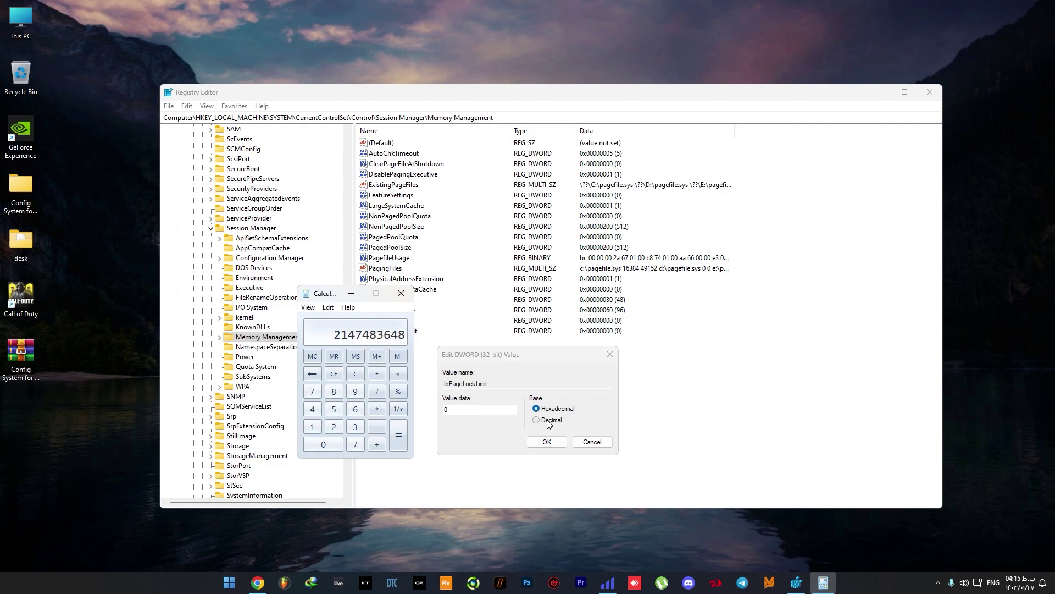
click(548, 420)
double_click(458, 411)
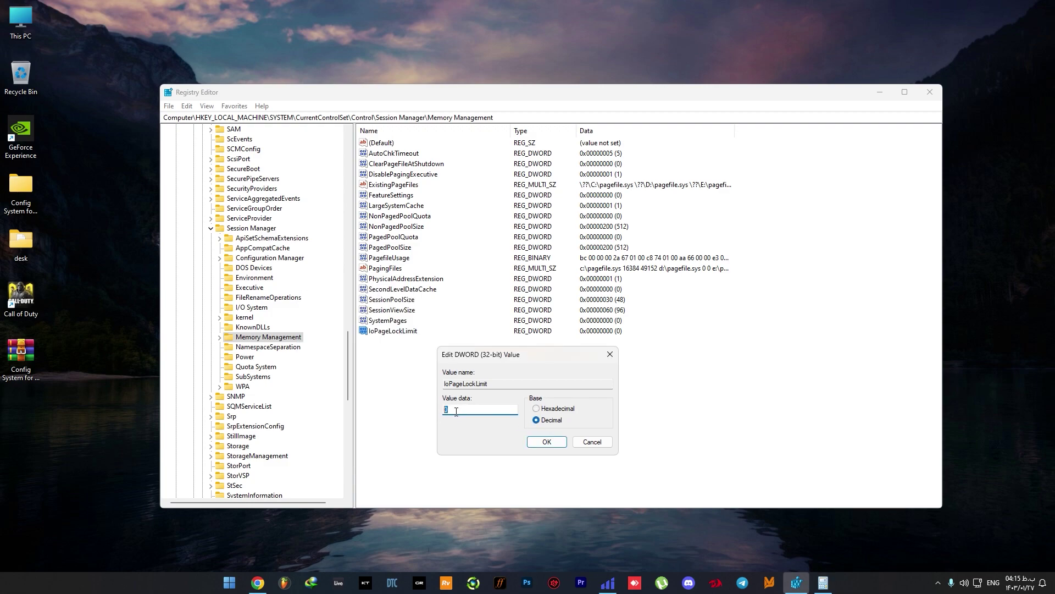
right_click(465, 407)
click(489, 460)
click(552, 443)
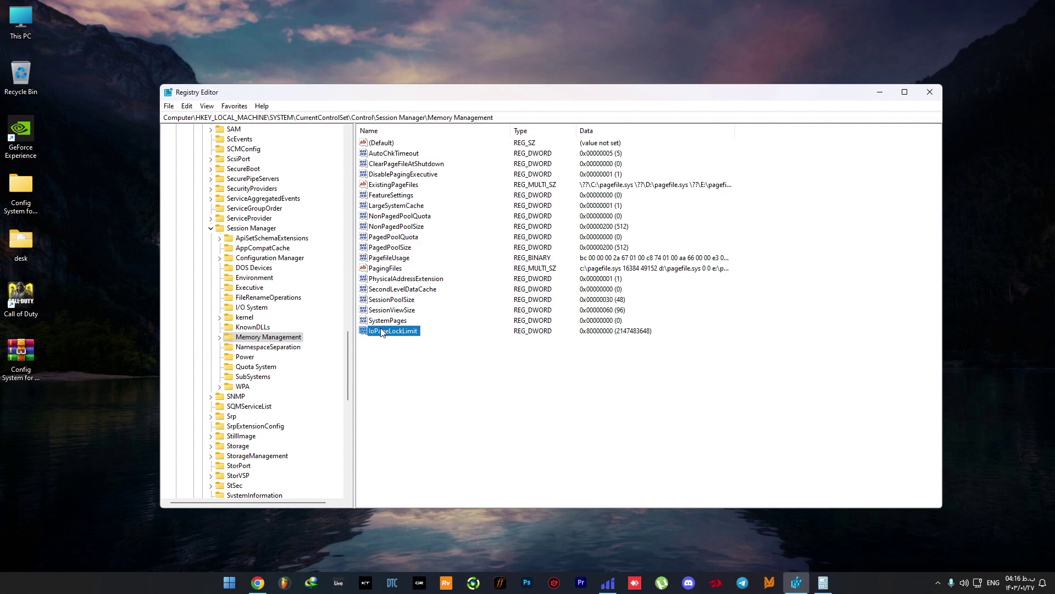
- Close the Registry Editor and Calculator
click(613, 388)
click(929, 93)
click(402, 294)
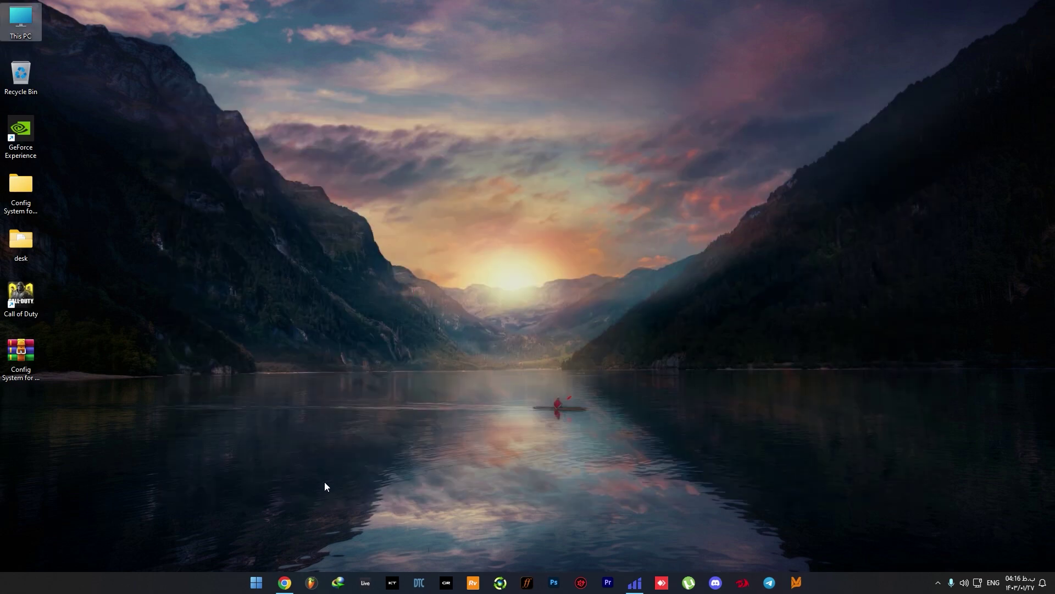
- Bring up the power options for restarting the computer
click(256, 582)
click(441, 553)
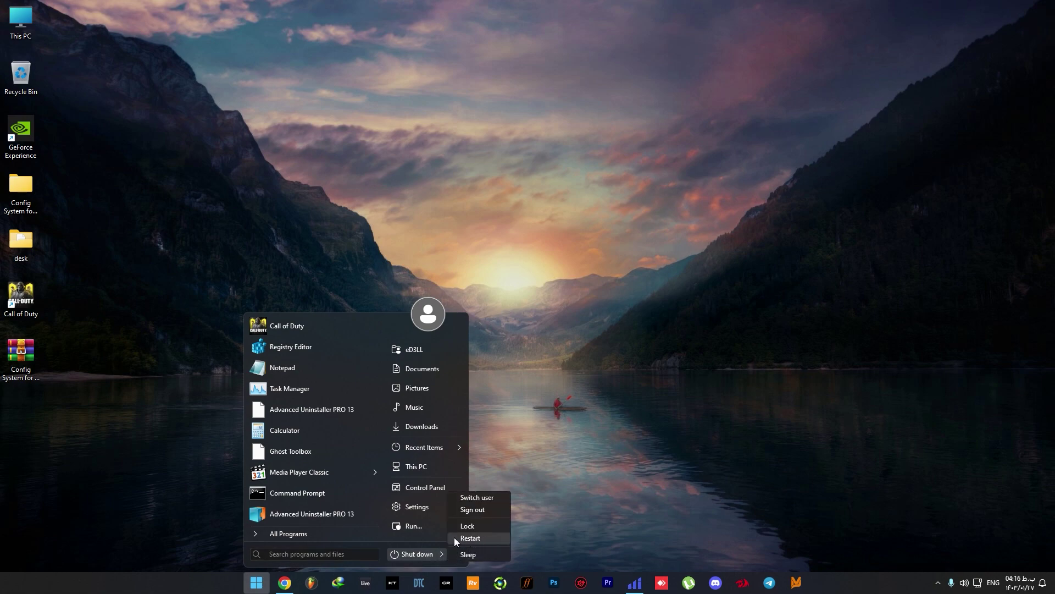